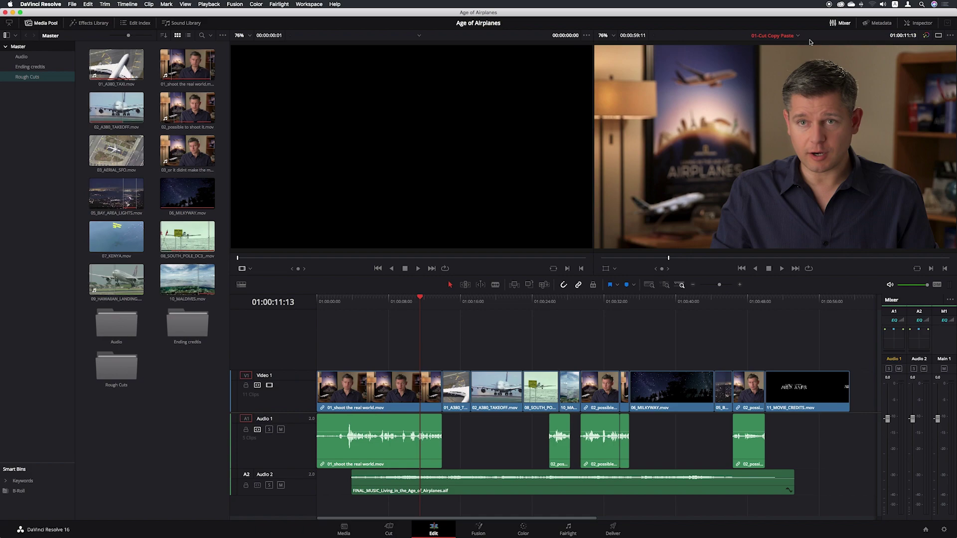
- Look through the timelines stored in the Rough Cuts bin, including 04_Audio Rough Cut, and return to the Master bin
left_click(35, 78)
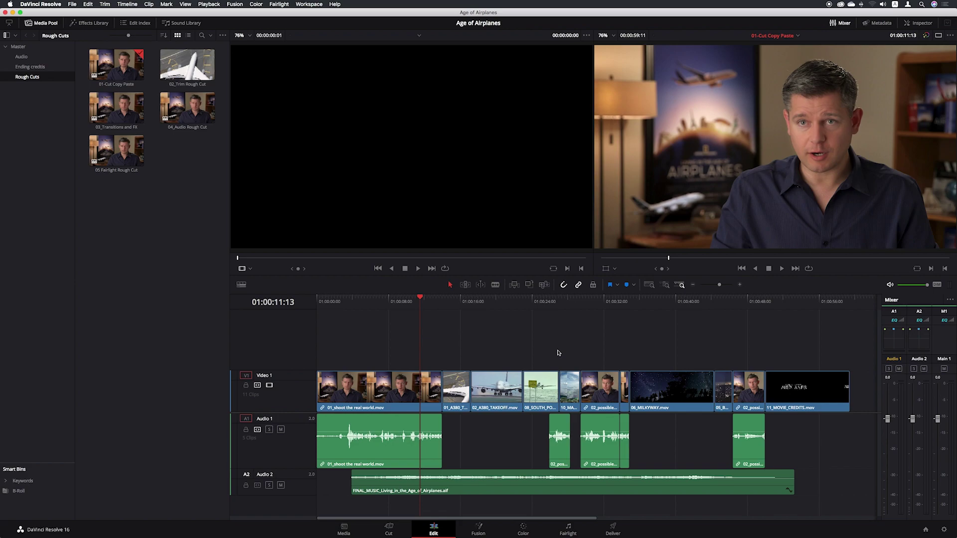
left_click(181, 108)
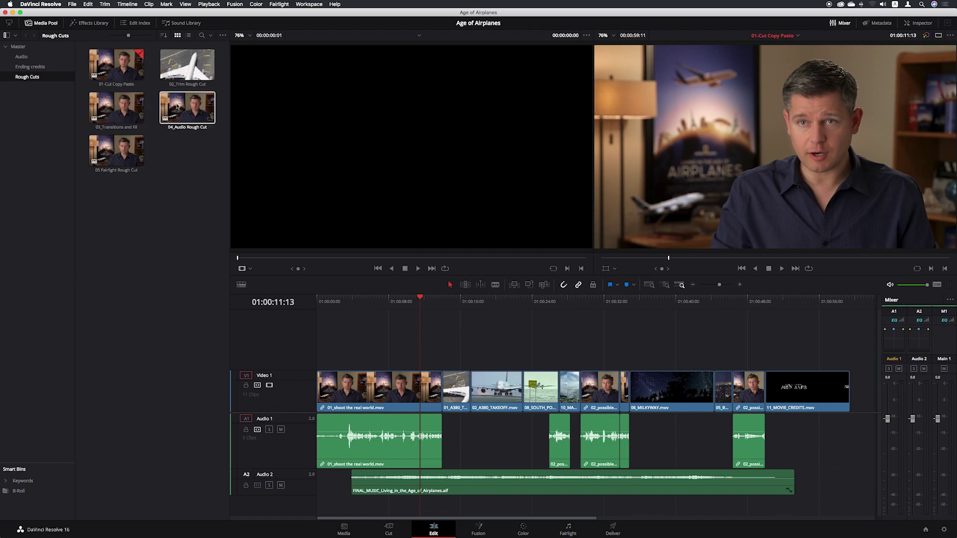
left_click(20, 47)
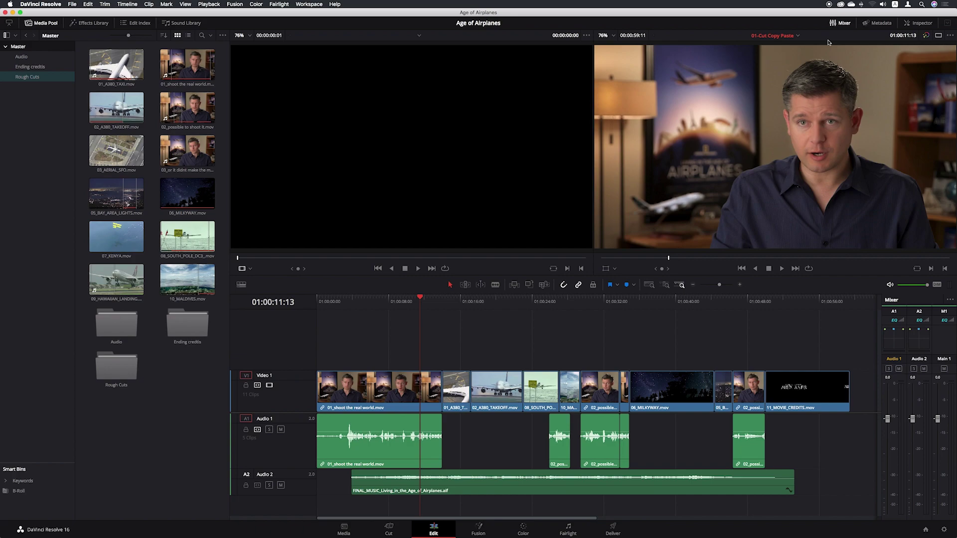
- Open the 02_Trim Rough Cut timeline and raise the divider between its video and audio tracks to reveal the full Audio 2 track
left_click(798, 36)
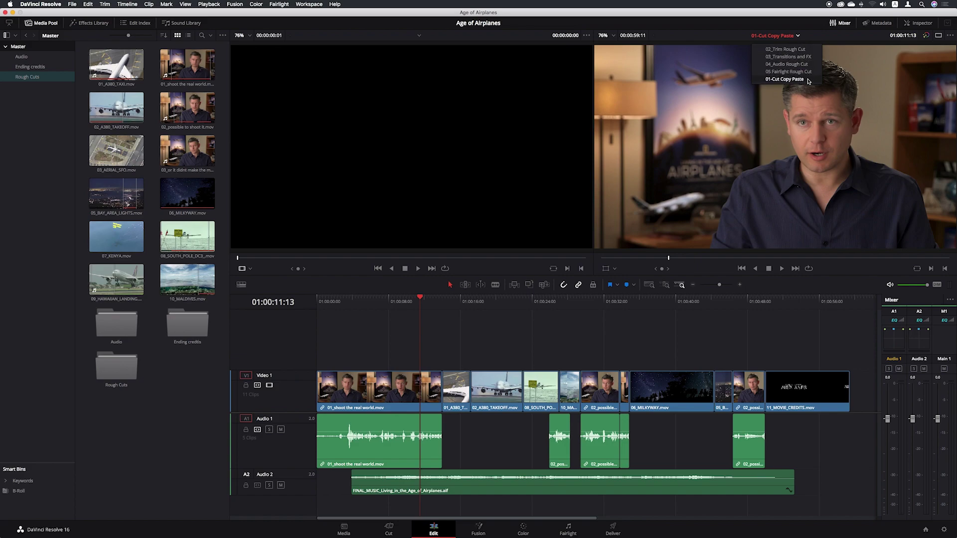
left_click(811, 50)
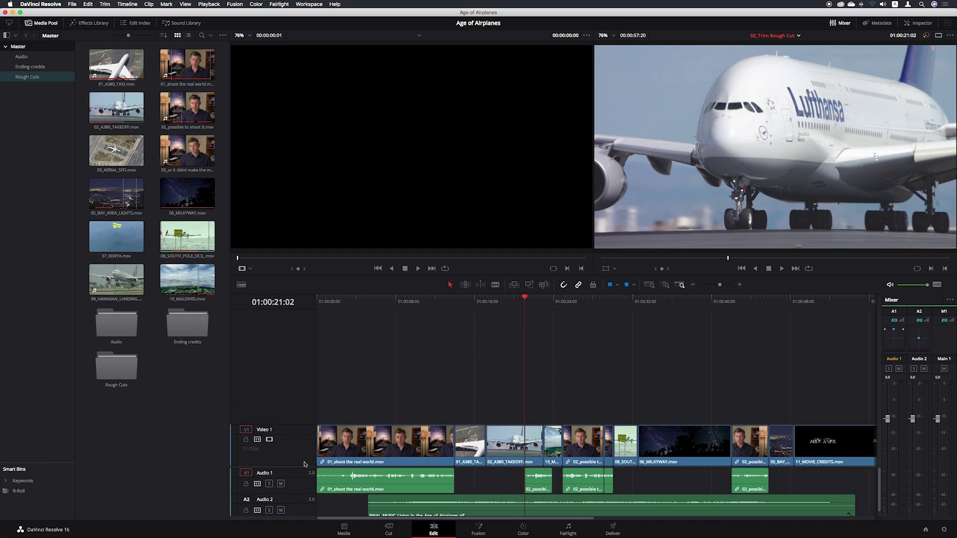
left_click_drag(303, 467, 305, 415)
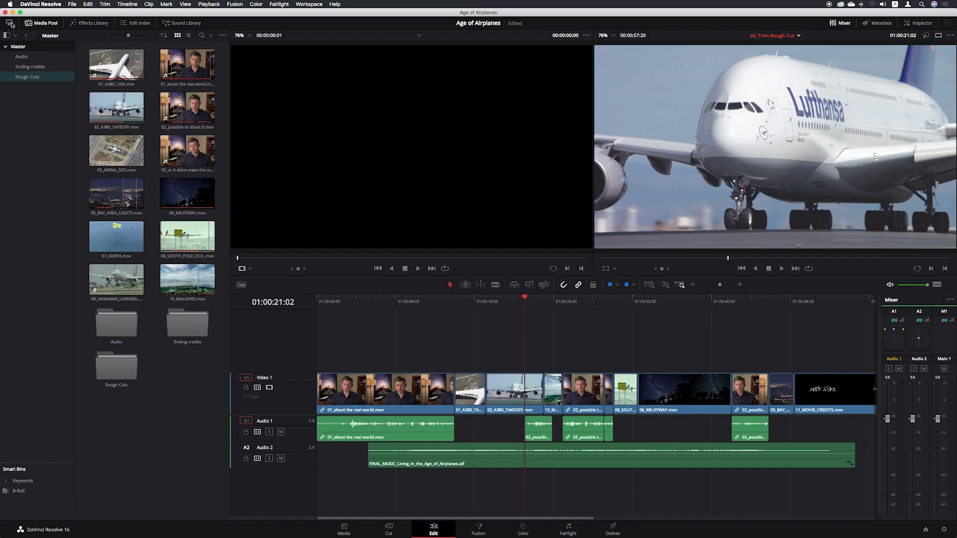
- Widen the timeline by collapsing the Media Pool to half height, and hide both the Media Pool and the Mixer
left_click(10, 23)
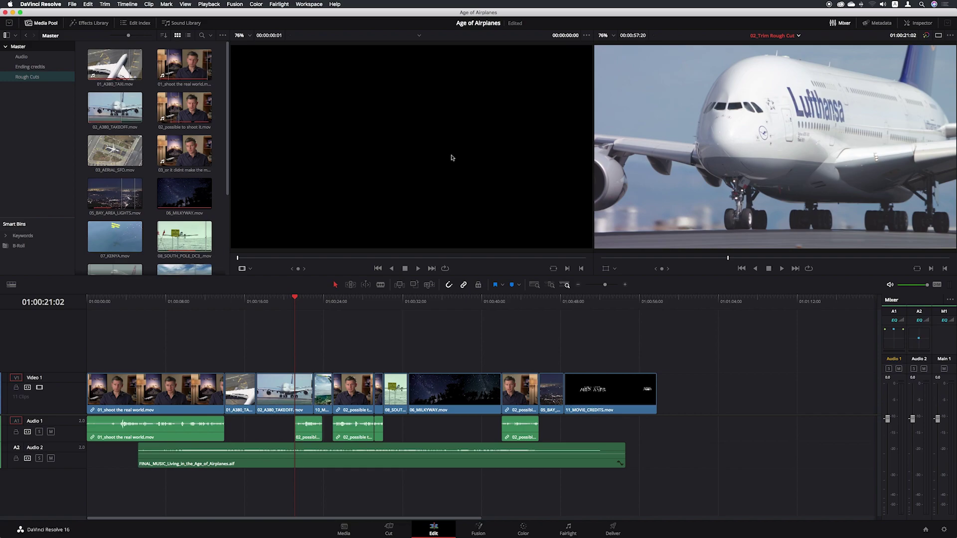
left_click(45, 23)
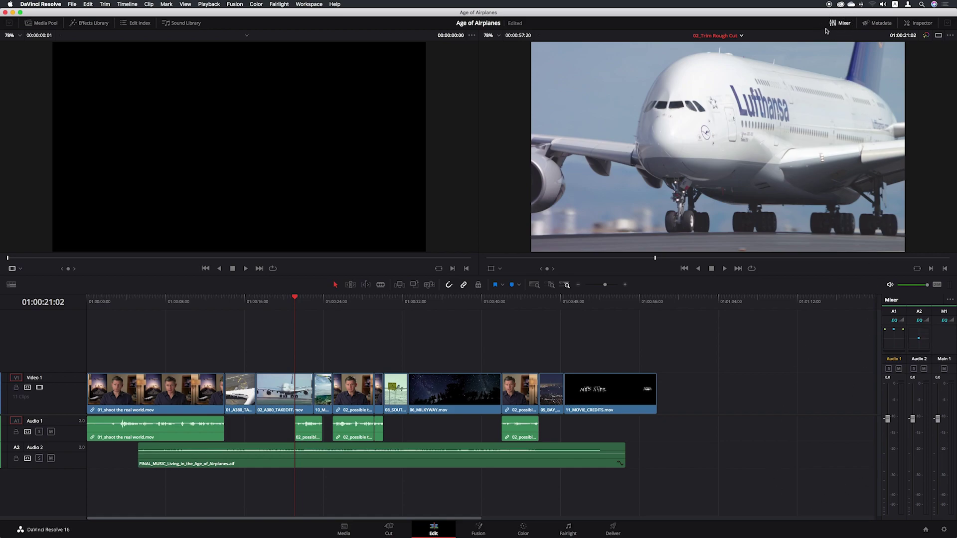
left_click(844, 24)
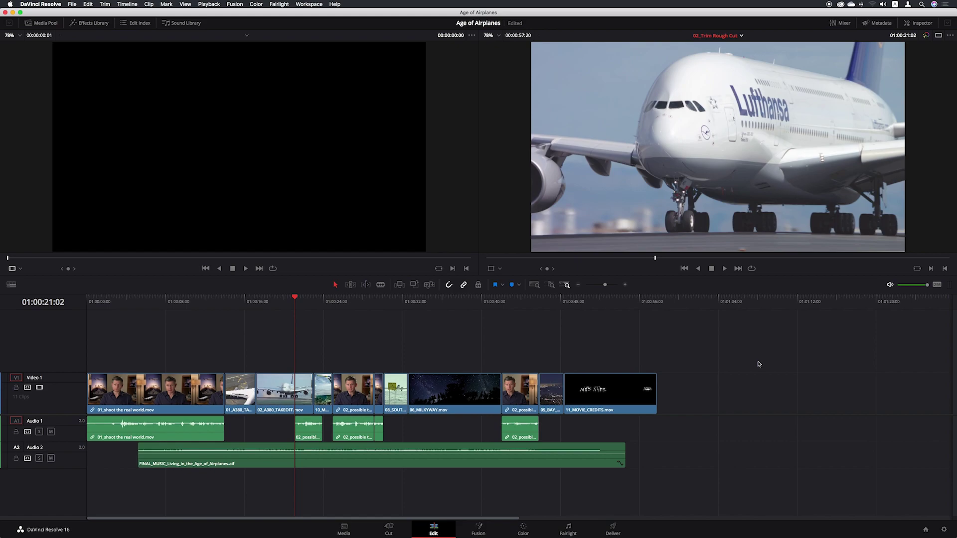
- Zoom the timeline in around the playhead, and fit the whole edit back into the timeline window
key("super+equal")
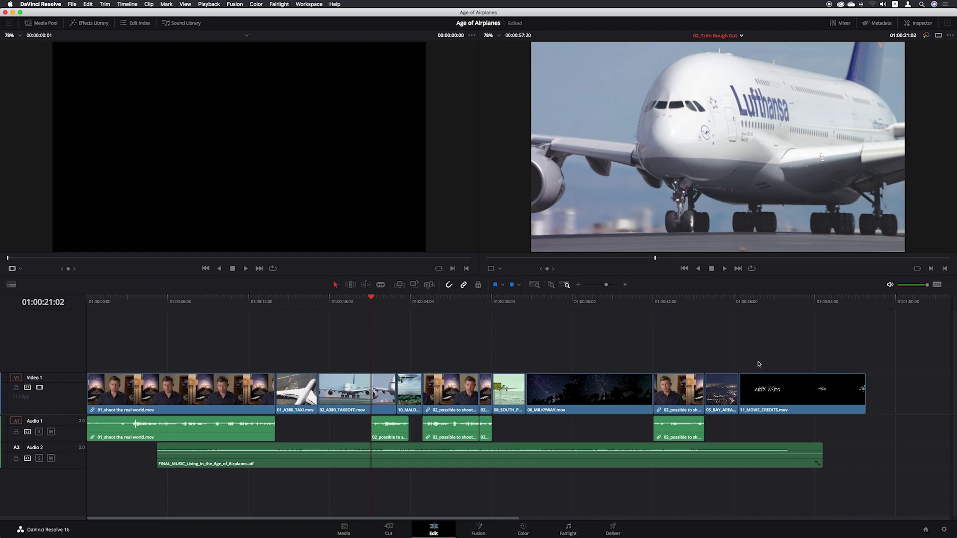
left_click(625, 285)
left_click(626, 285)
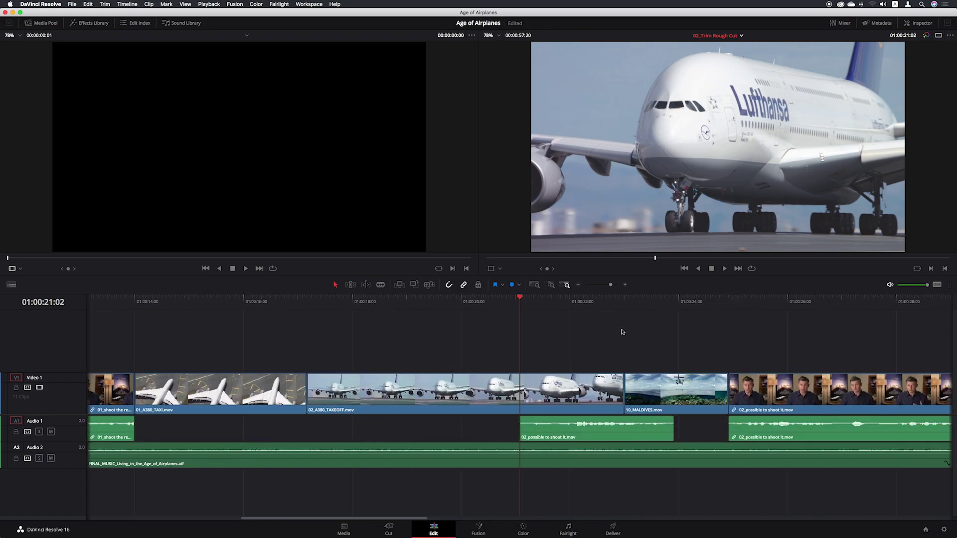
key("shift+z")
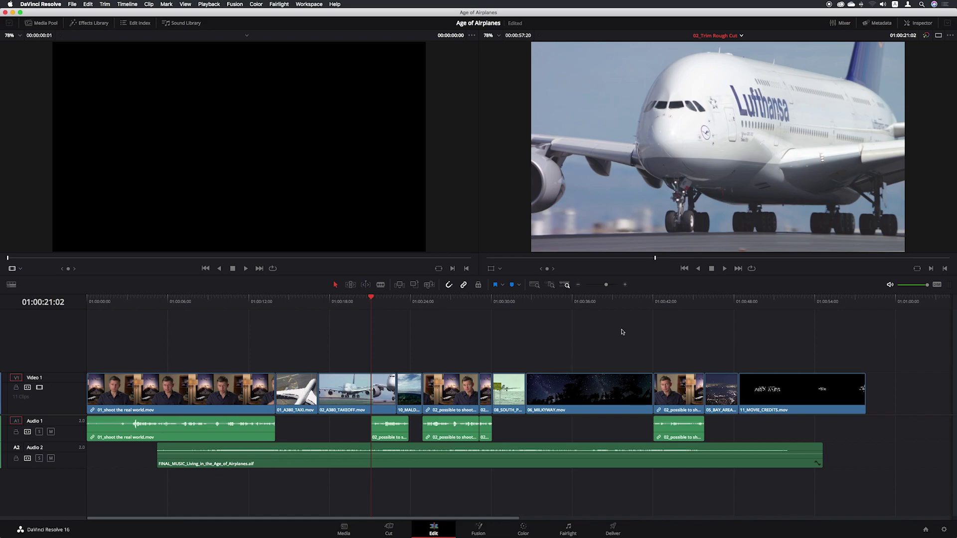
- Switch to single viewer mode with the Media Pool hidden, enlarge the viewer, and lower the divider between the video and audio tracks
left_click(41, 23)
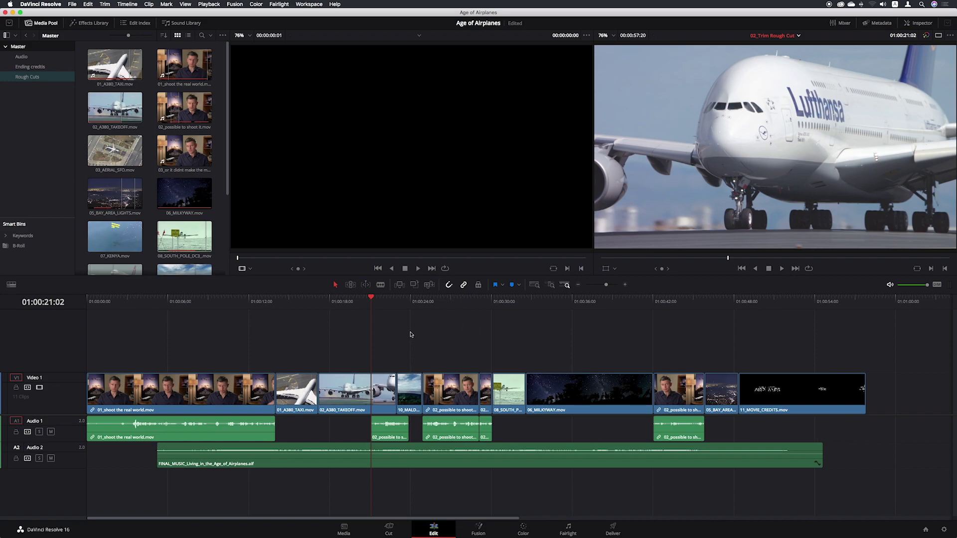
left_click(53, 24)
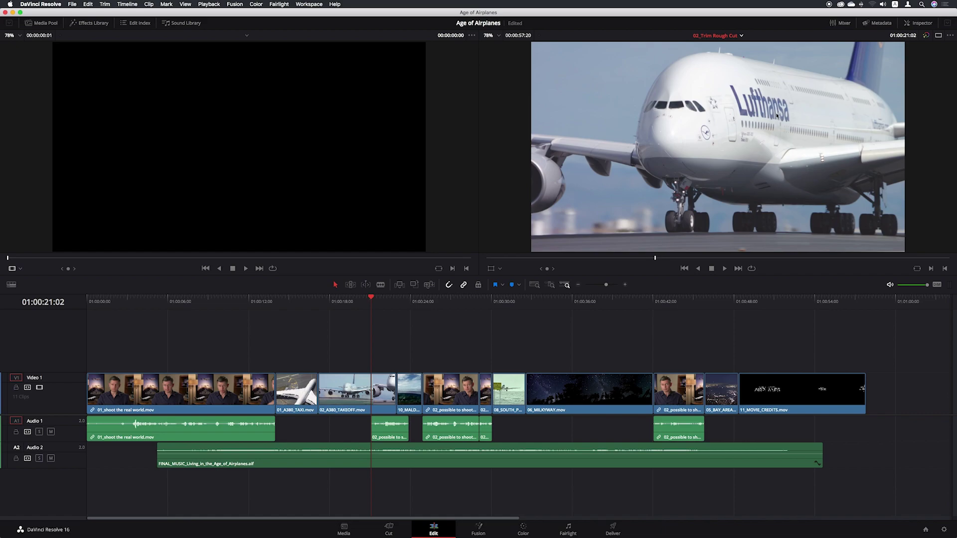
left_click(938, 37)
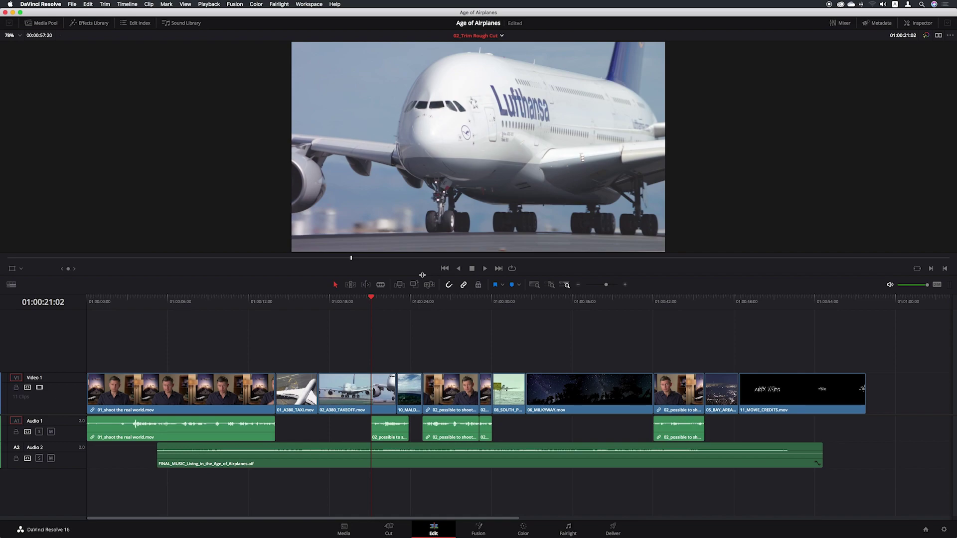
left_click_drag(422, 275, 423, 314)
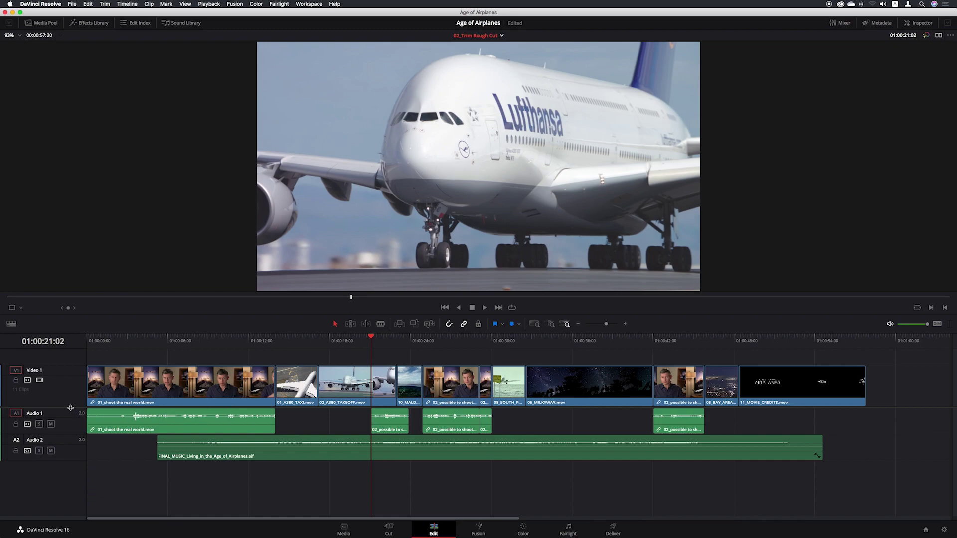
left_click_drag(71, 408, 69, 429)
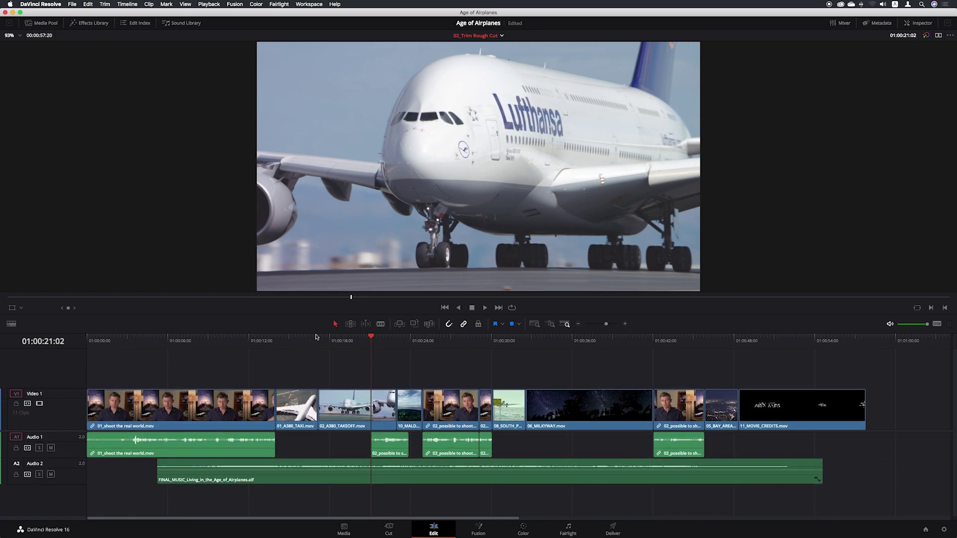
mouse_move(418, 315)
left_mouse_down()
mouse_move(416, 332)
mouse_move(417, 321)
left_mouse_up()
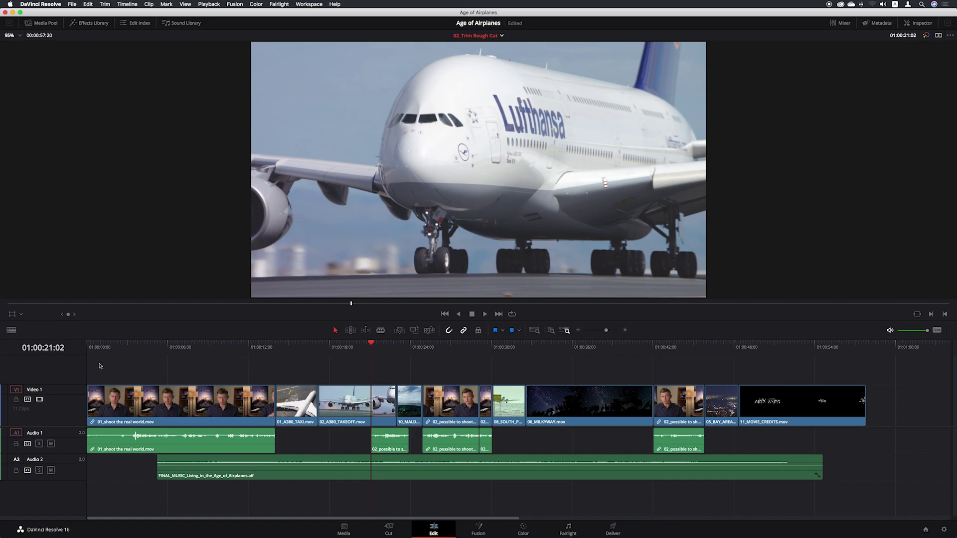
- Reduce the video and audio track heights in the timeline view options
left_click(12, 330)
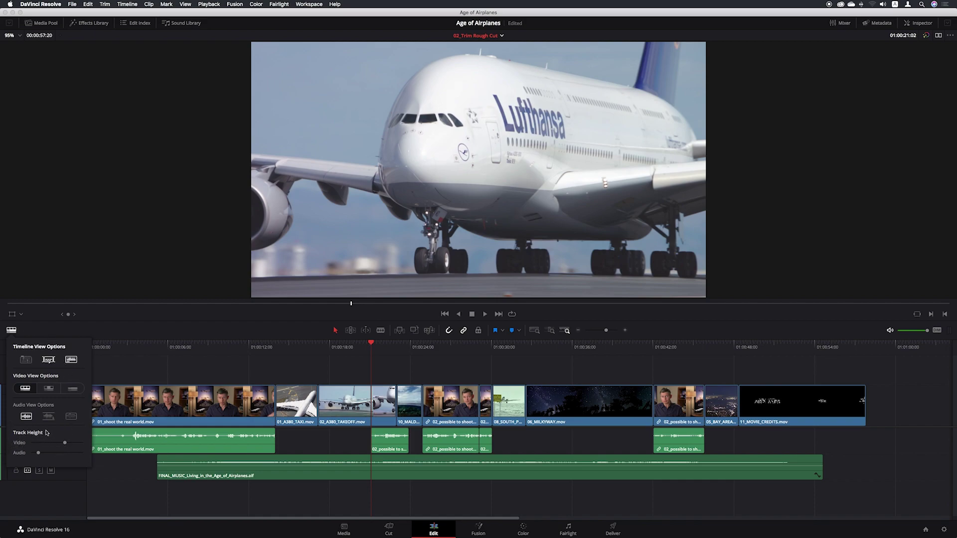
mouse_move(38, 453)
left_mouse_down()
mouse_move(65, 454)
mouse_move(29, 453)
mouse_move(83, 444)
mouse_move(33, 444)
mouse_move(47, 443)
left_mouse_up()
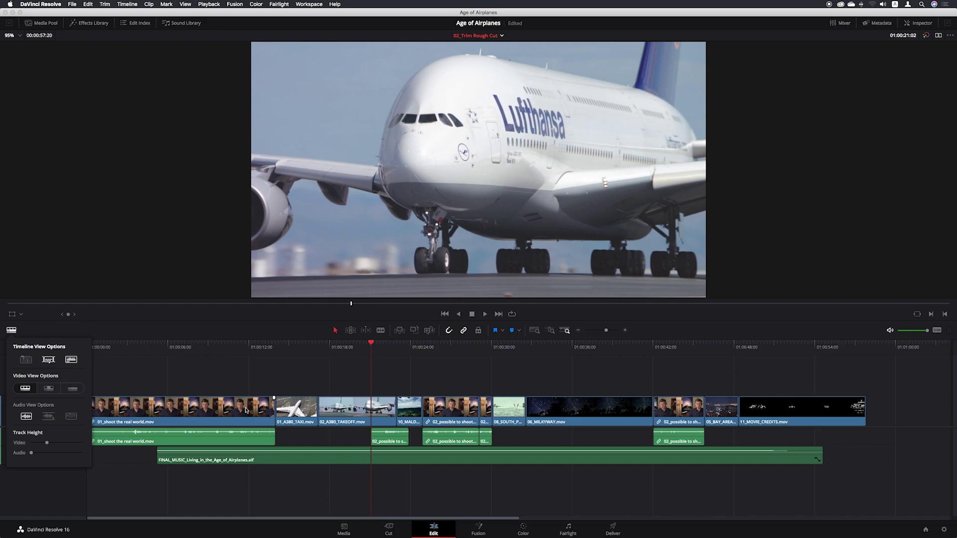
- Try the thumbnail and simple clip display styles for the video track, and return it to the filmstrip view
left_click(49, 389)
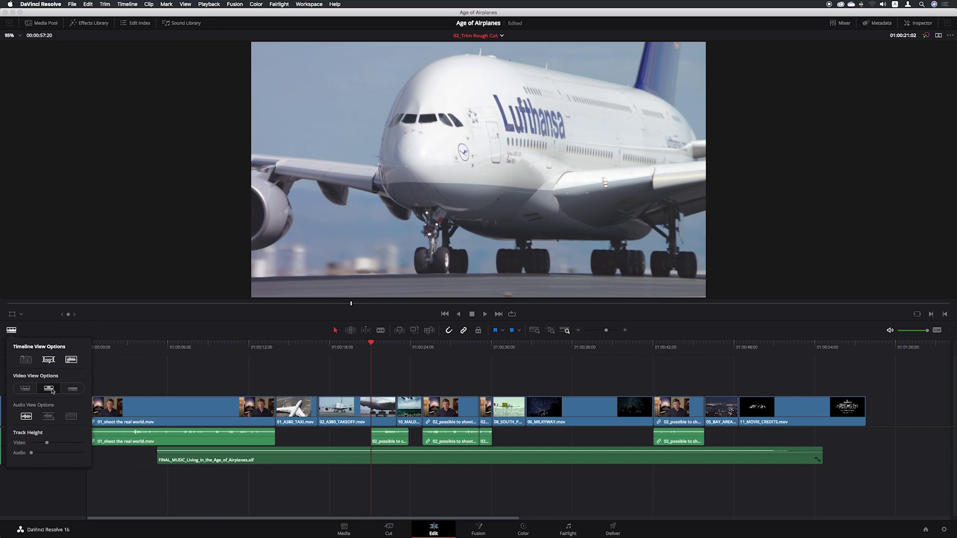
left_click(50, 390)
left_click(74, 389)
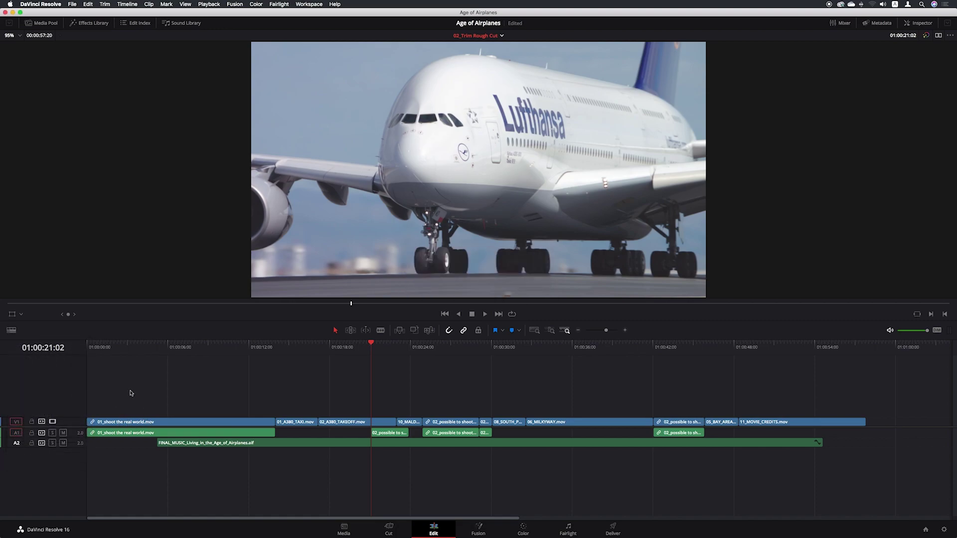
left_click(11, 330)
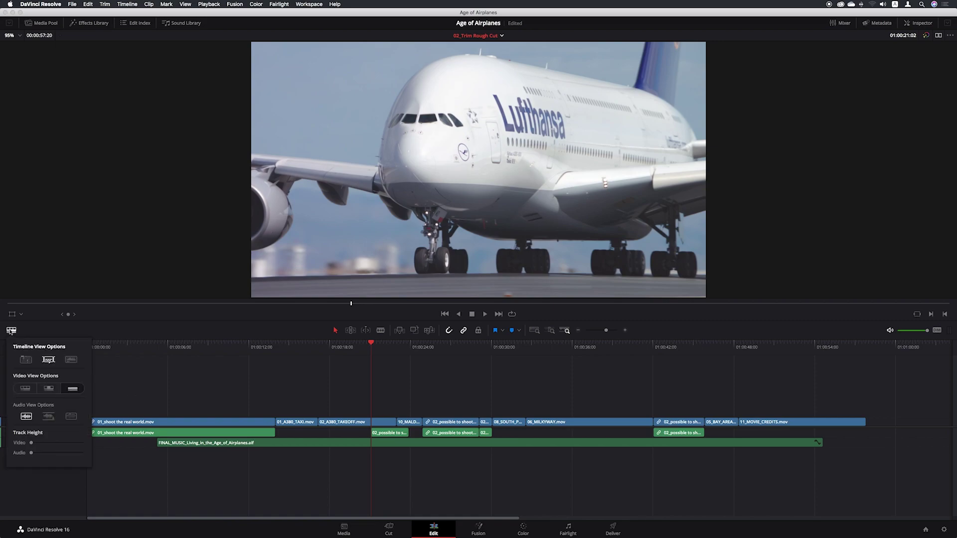
left_click(27, 390)
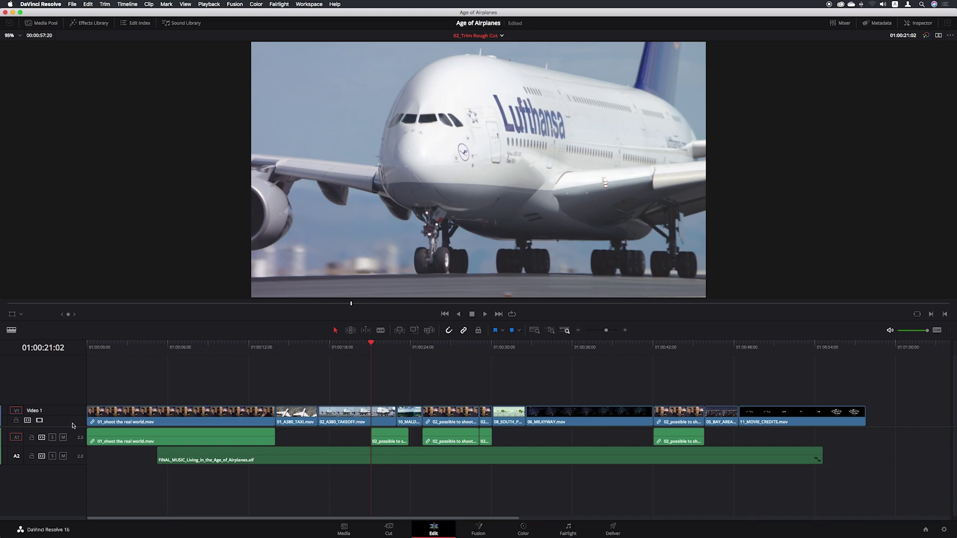
- Raise the divider between the video and audio tracks slightly and make the Audio 1 track much taller
mouse_move(73, 427)
left_mouse_down()
mouse_move(74, 398)
mouse_move(76, 428)
mouse_move(77, 418)
left_mouse_up()
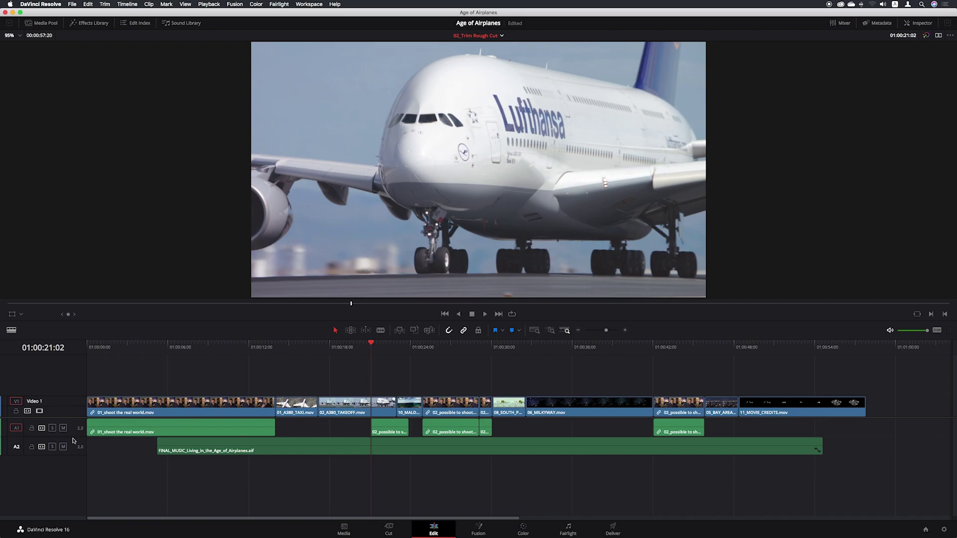
left_click_drag(73, 436, 70, 494)
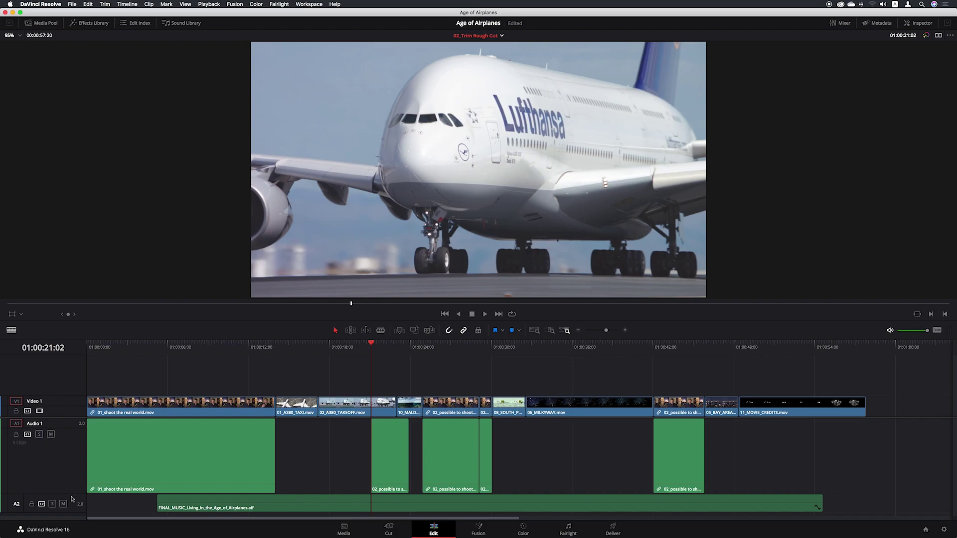
left_click(171, 438)
- Turn on clip audio waveforms in the non-rectified style without the full waveform option, and shrink the Audio 1 track to a compact height
left_click(12, 330)
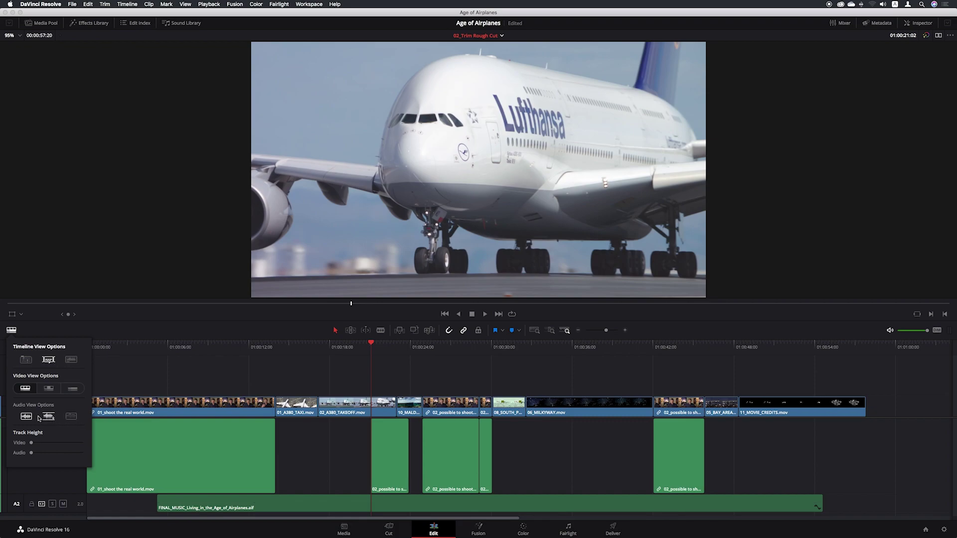
left_click(71, 360)
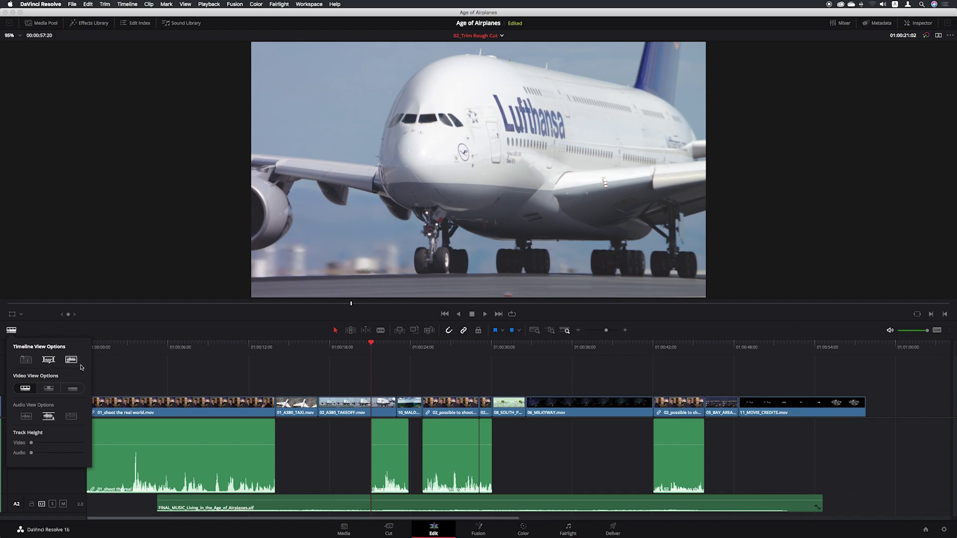
left_click(27, 416)
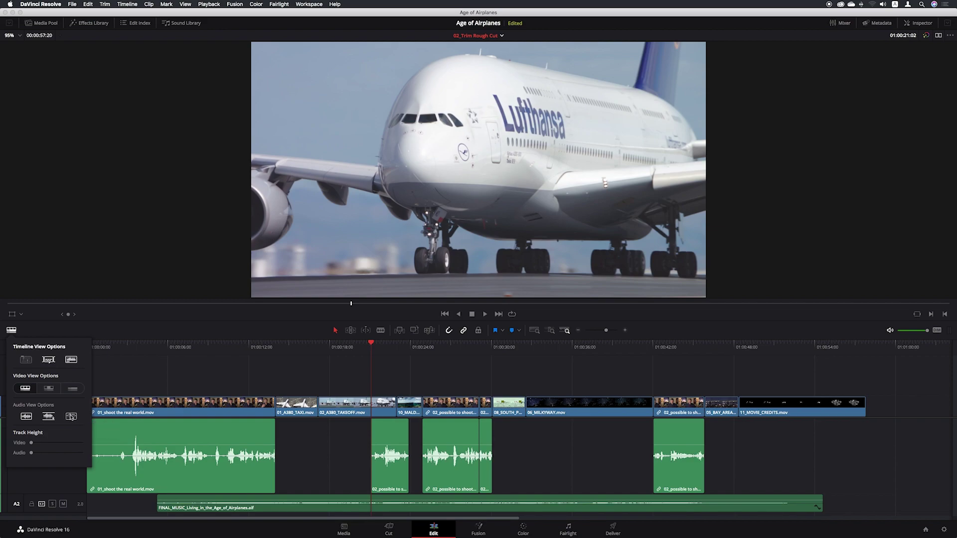
left_click(48, 417)
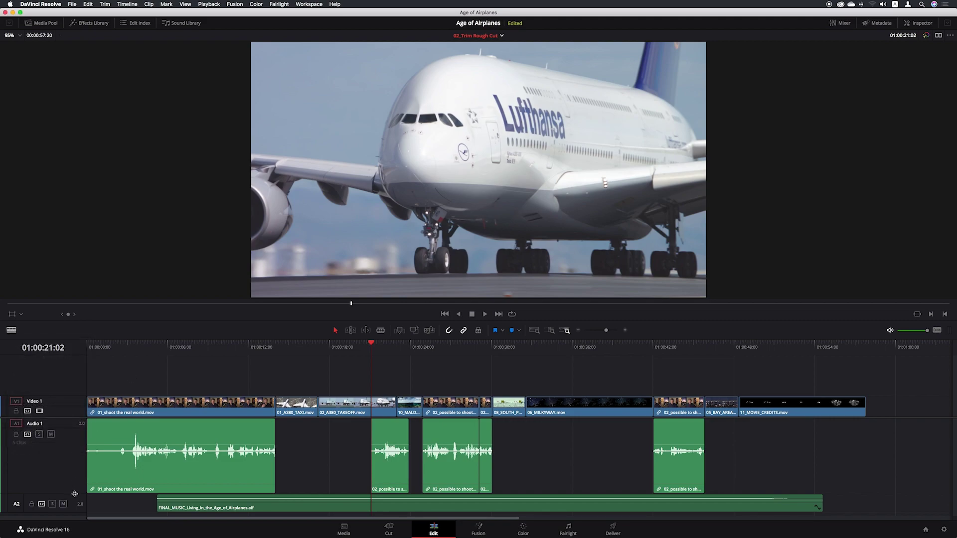
left_click_drag(75, 493, 71, 439)
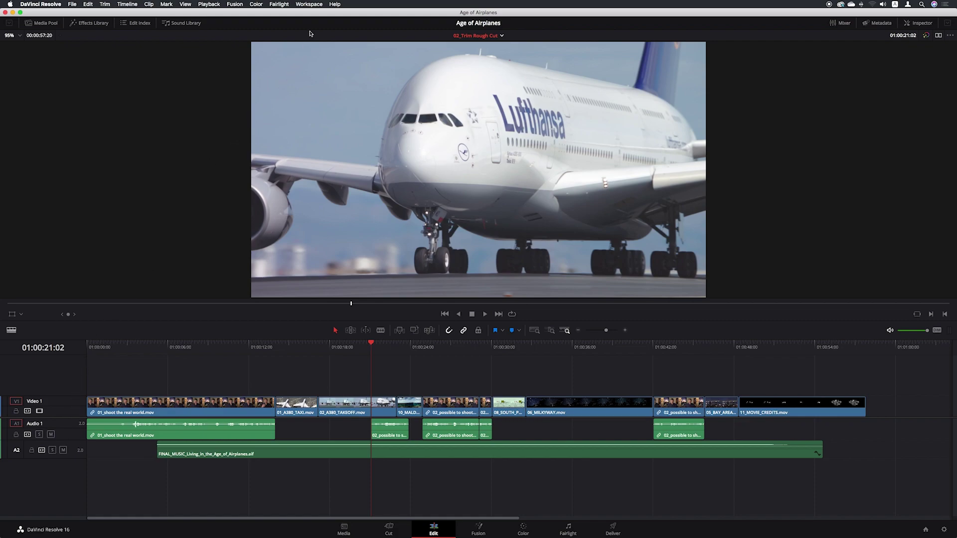
- Save the current workspace layout as a preset named with the trainer's name followed by "training"
left_click(317, 5)
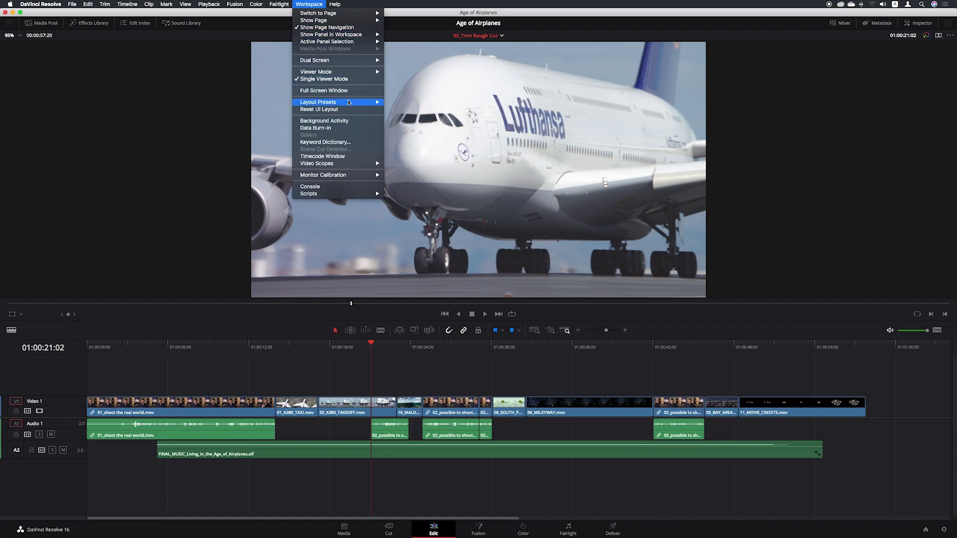
mouse_move(351, 104)
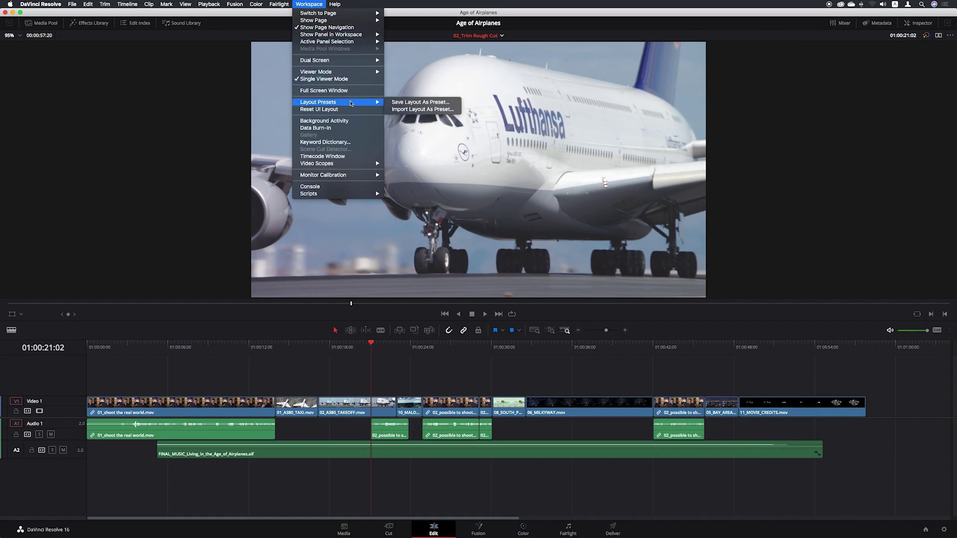
left_click(452, 103)
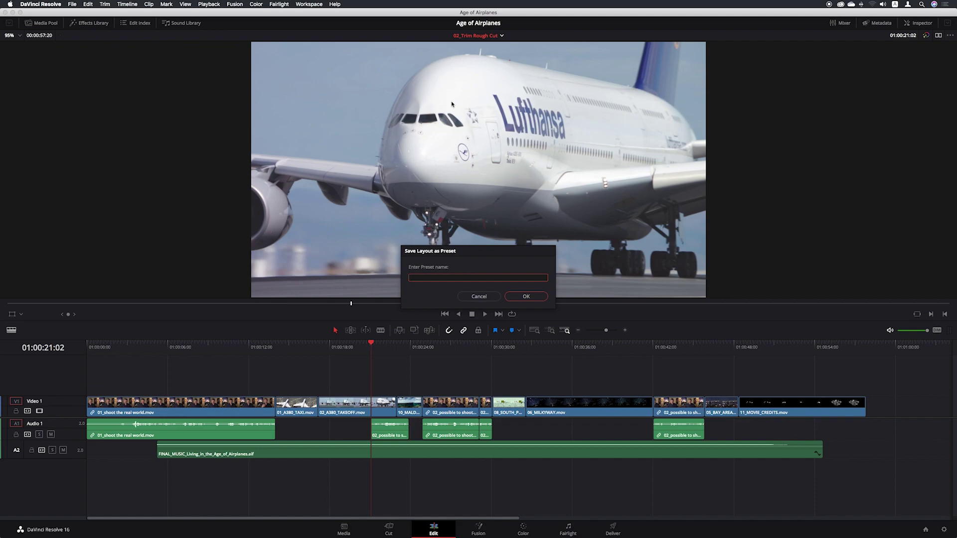
type("byroncortez training")
left_click(542, 299)
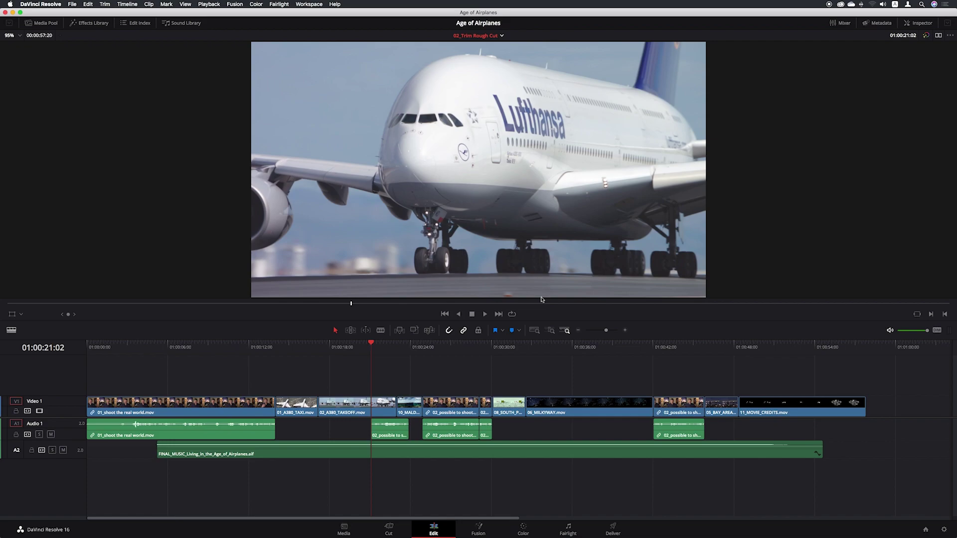
- Reset the interface layout to its default and load the saved training layout preset
left_click(310, 5)
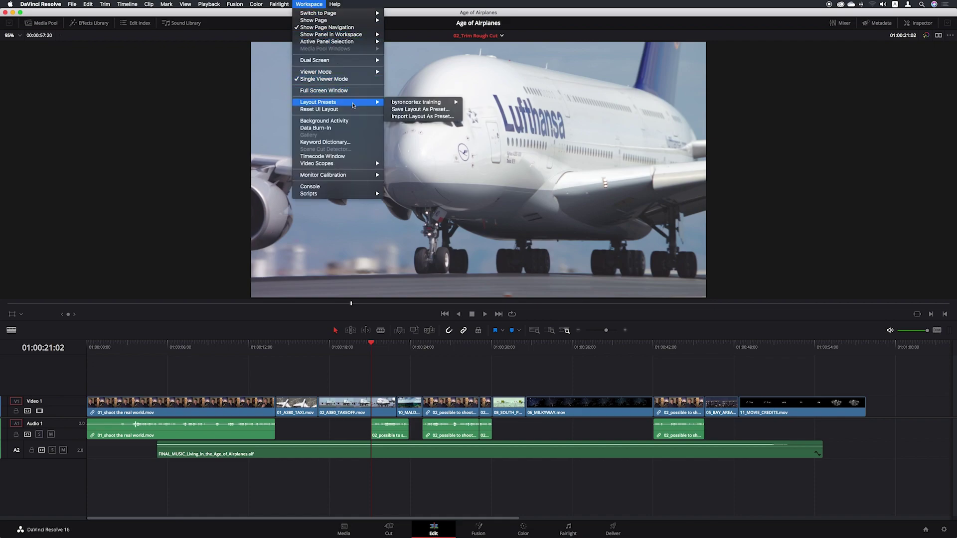
mouse_move(451, 103)
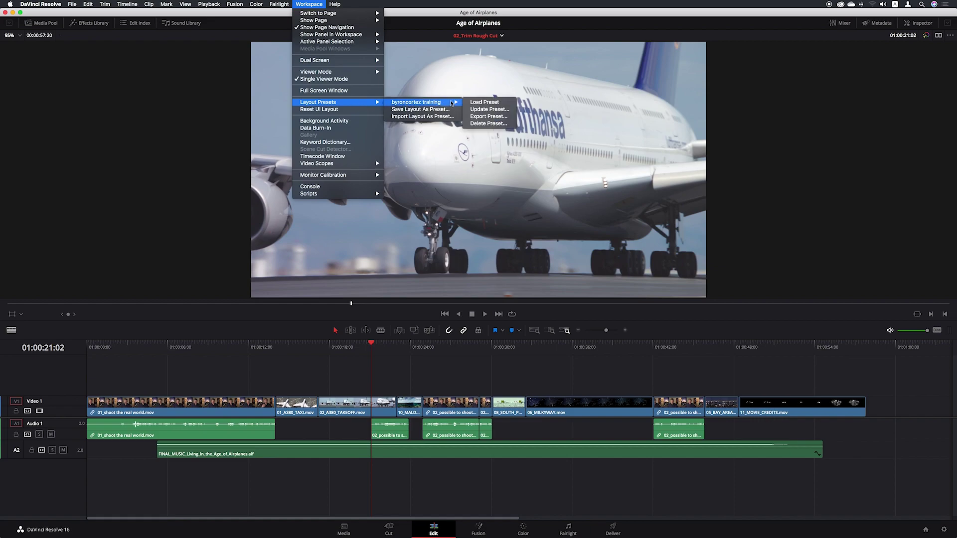
left_click(353, 110)
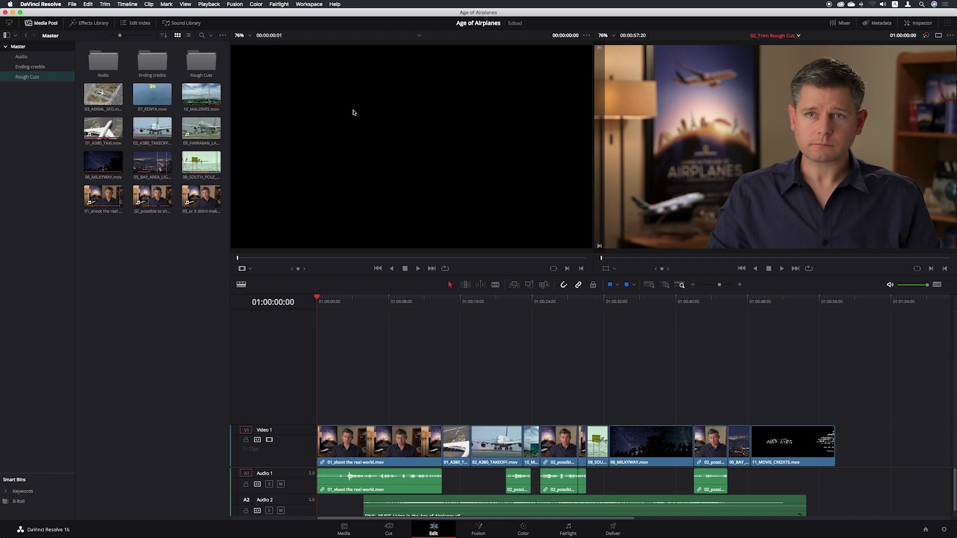
left_click(310, 5)
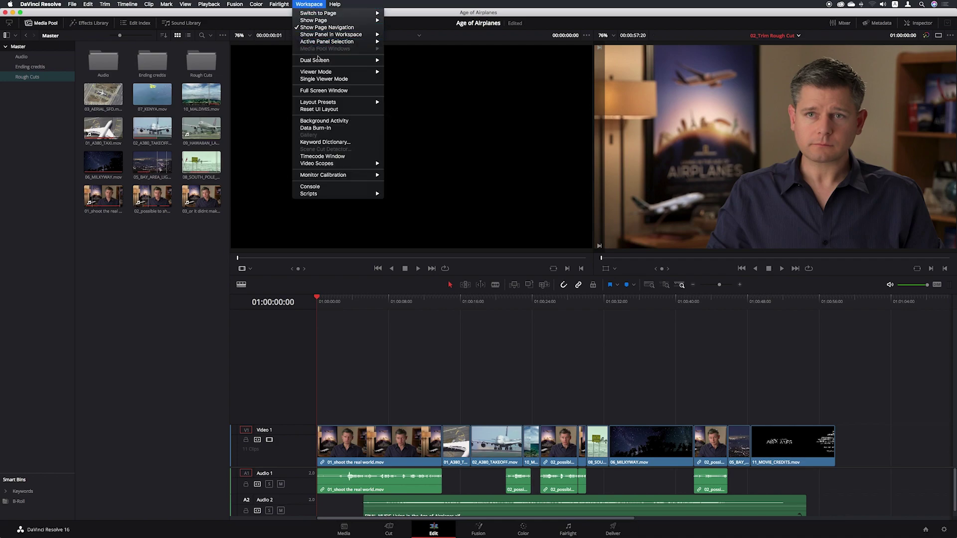
mouse_move(329, 103)
mouse_move(420, 105)
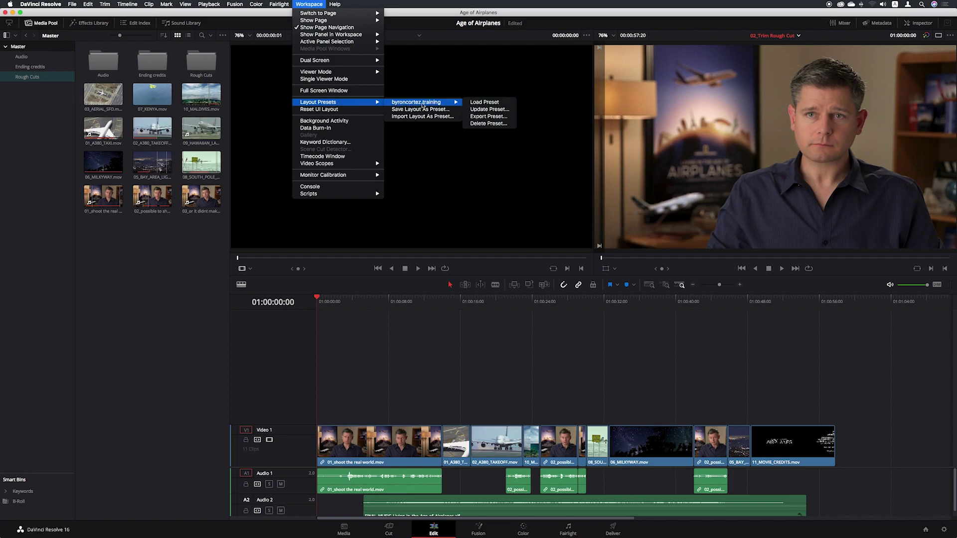
left_click(507, 104)
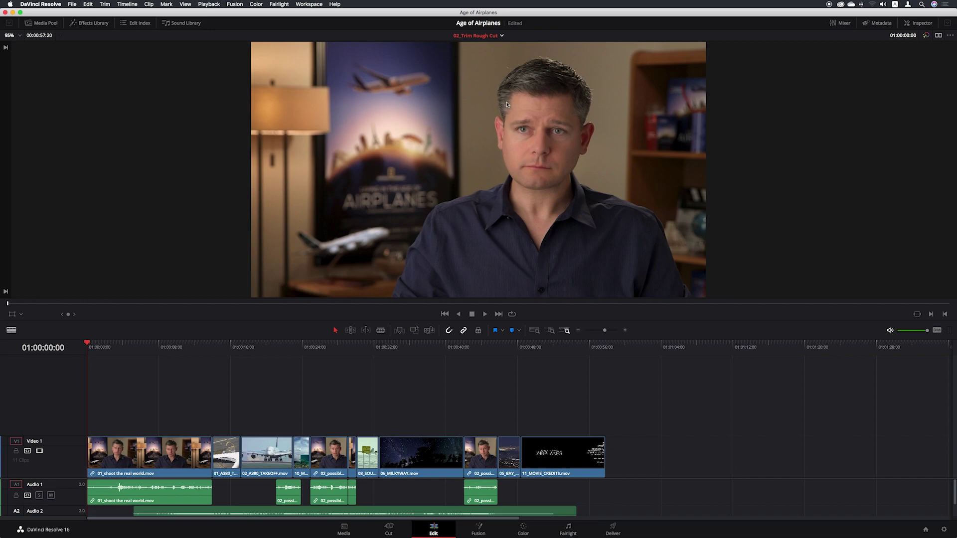
- Try different zoom levels on the timeline viewer image and return it to Fit
scroll(422, 128, "down", 3)
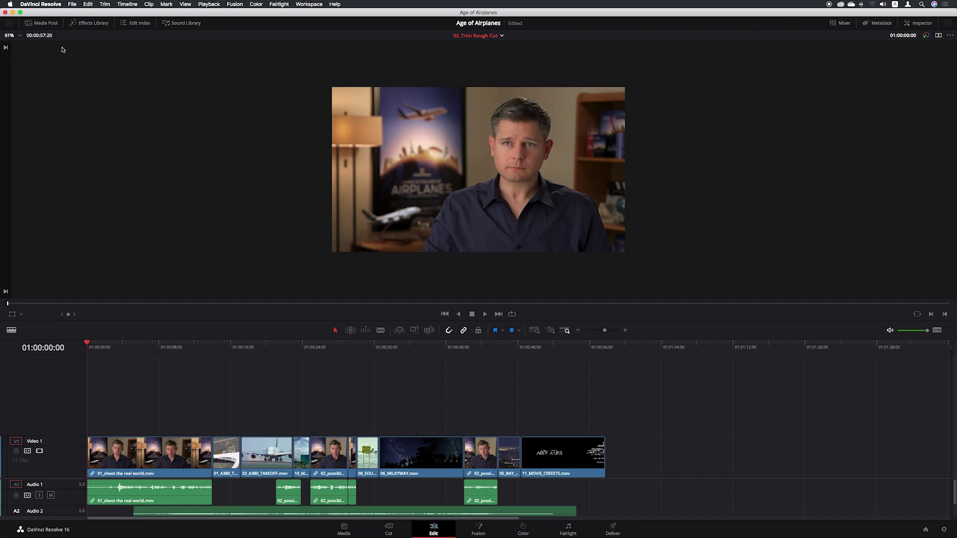
left_click(20, 35)
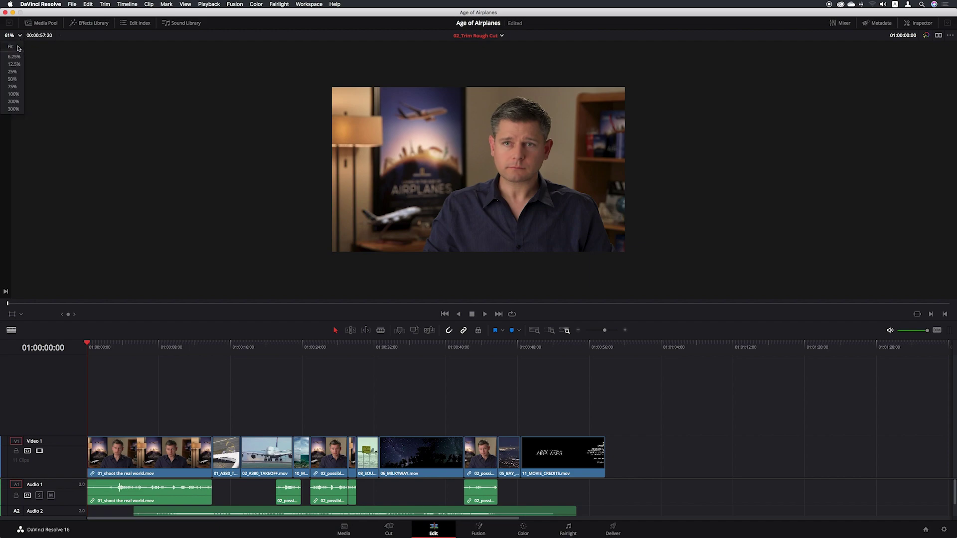
left_click(19, 48)
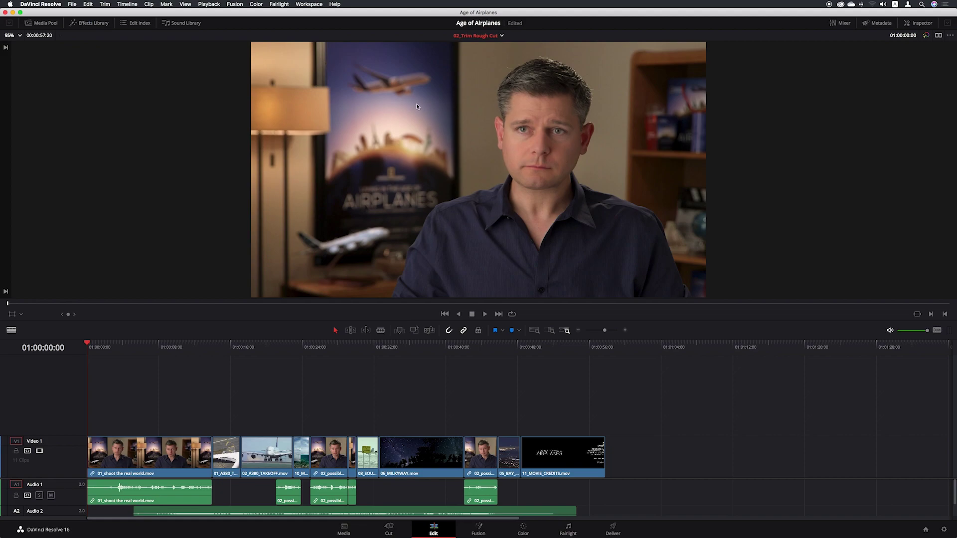
scroll(417, 107, "down", 3)
scroll(417, 107, "up", 3)
scroll(417, 106, "down", 1)
scroll(417, 106, "up", 3)
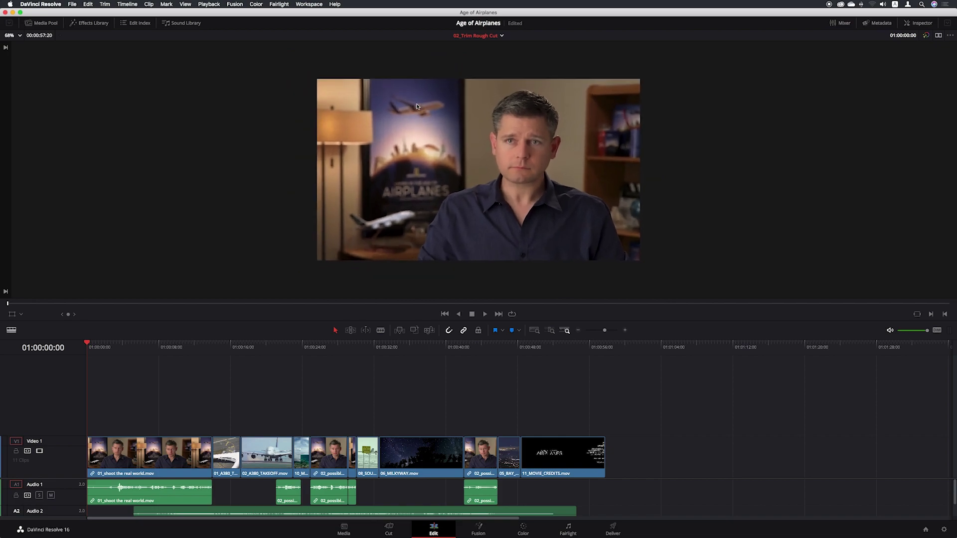
scroll(417, 107, "down", 1)
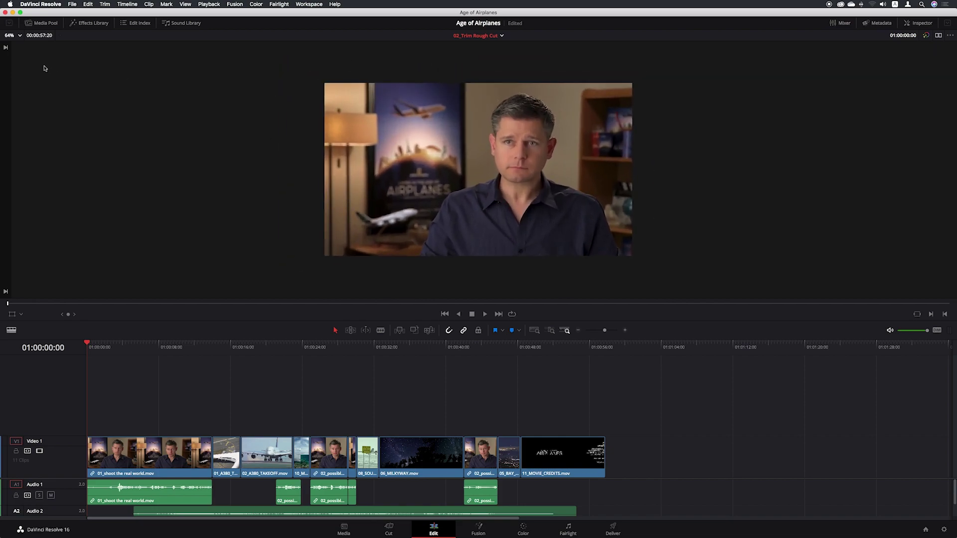
left_click(20, 35)
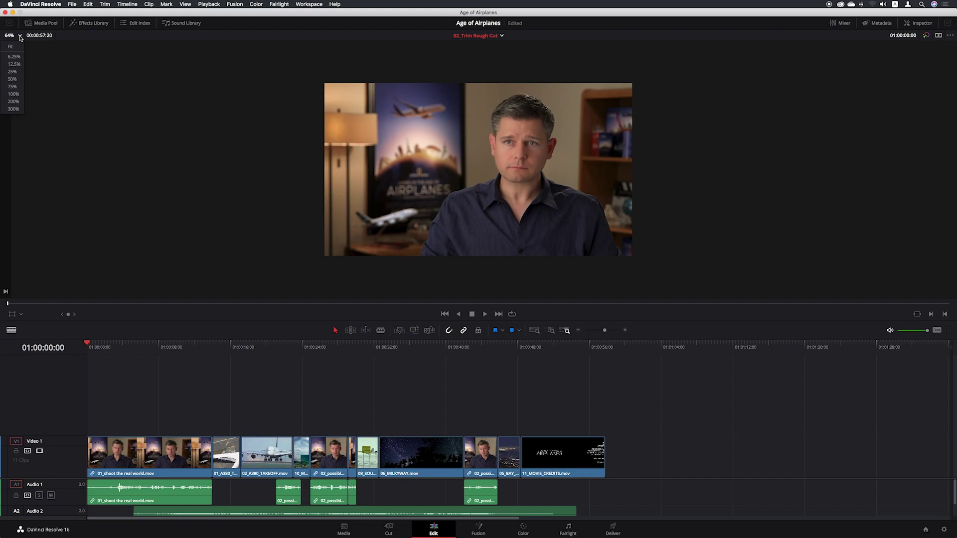
left_click(15, 47)
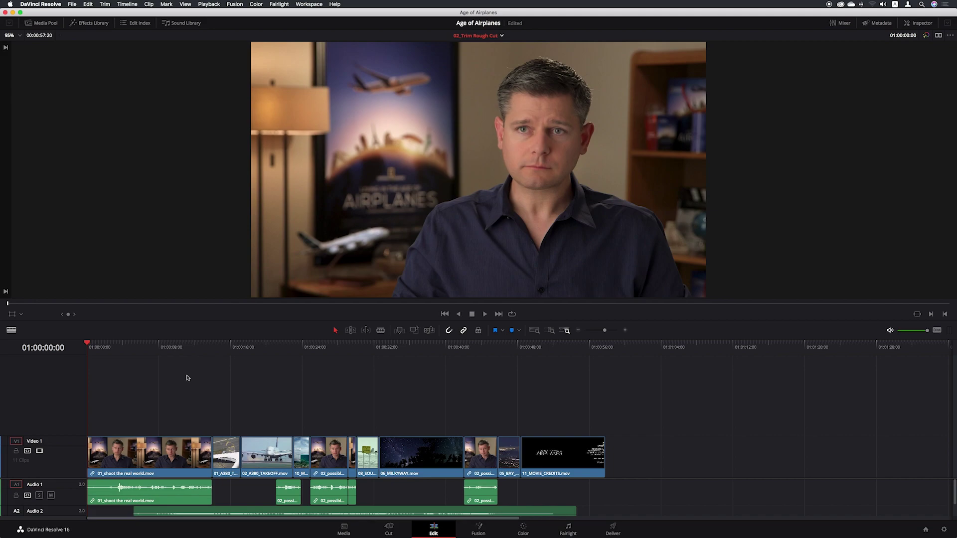
- Raise the divider between the video and audio tracks so Audio 2 fits fully in view, and make the Audio 1 track taller
left_click_drag(73, 478, 71, 432)
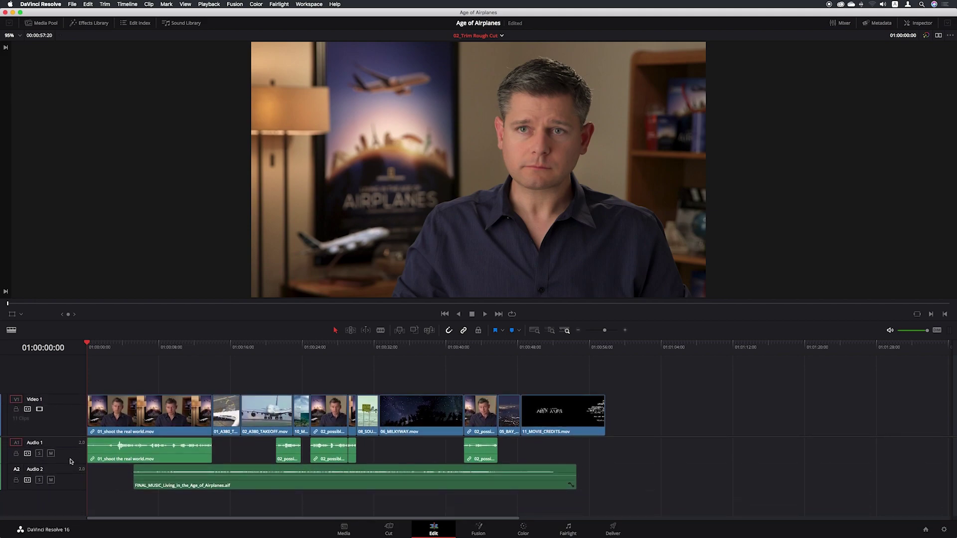
left_click_drag(71, 469, 70, 483)
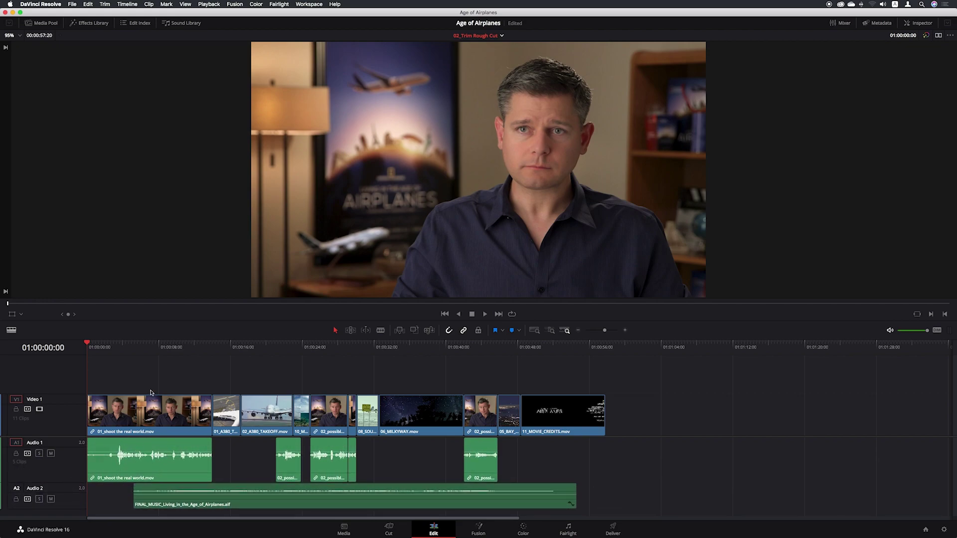
left_click_drag(81, 440, 80, 434)
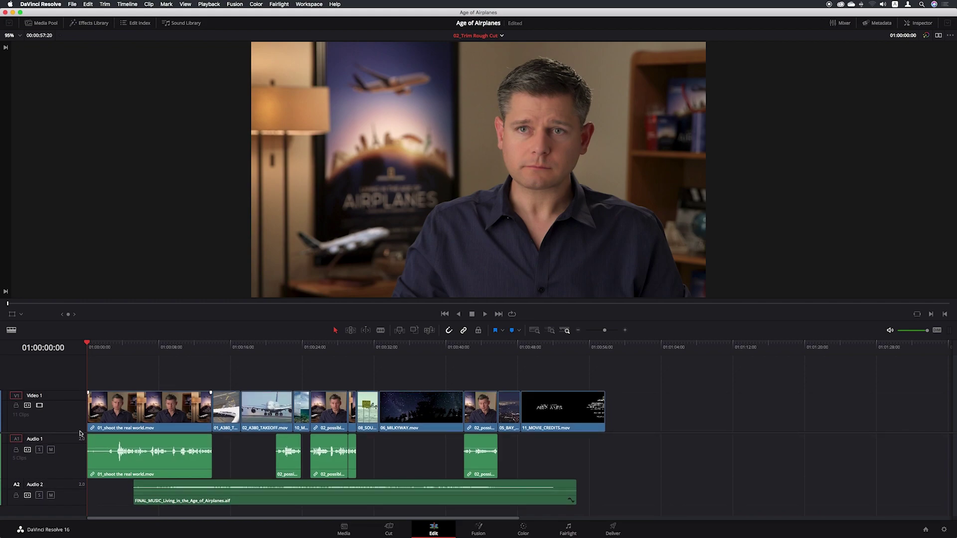
- Play the timeline from its start and stop at 01:00:03:07, just before the speech begins
key("space")
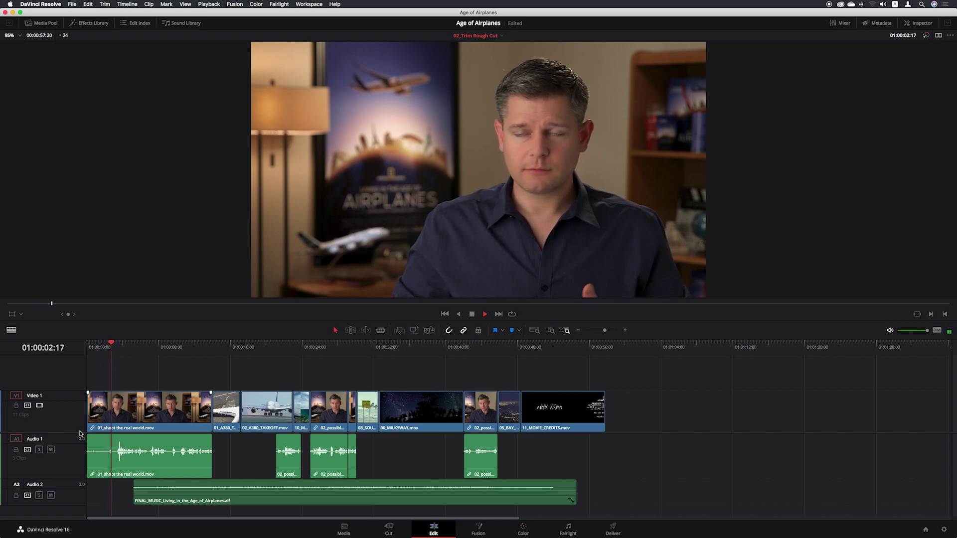
key("space")
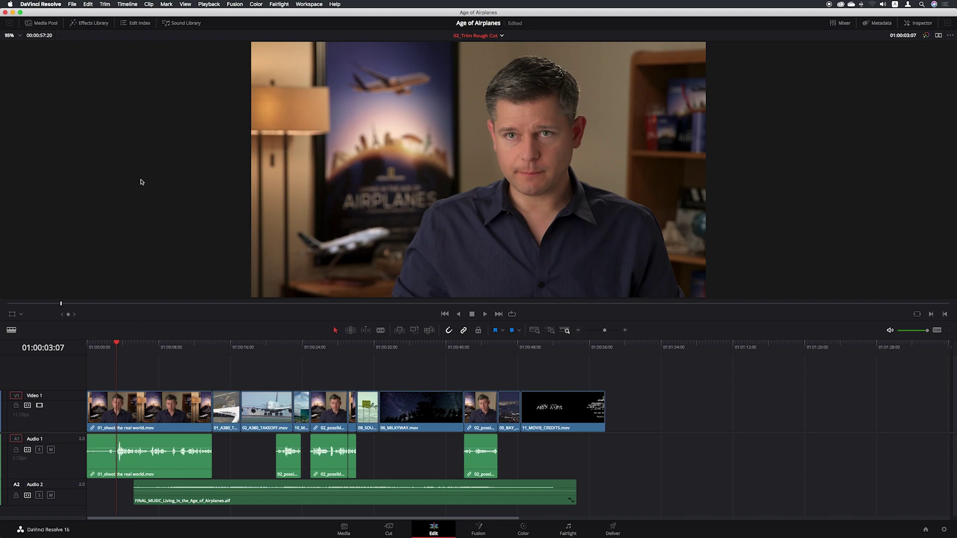
- Try Trim Start on the first interview clip at the playhead in Selection mode, and undo it
left_click(105, 5)
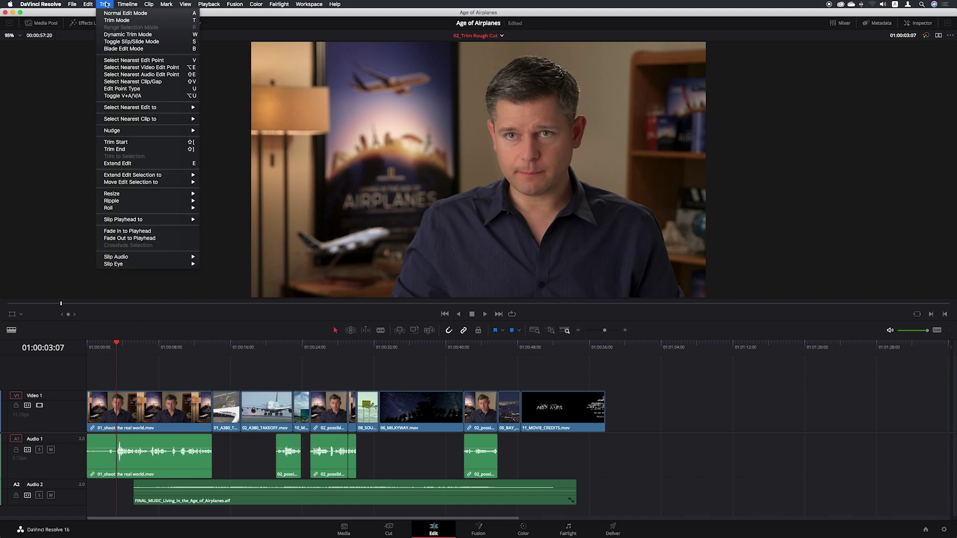
left_click(152, 144)
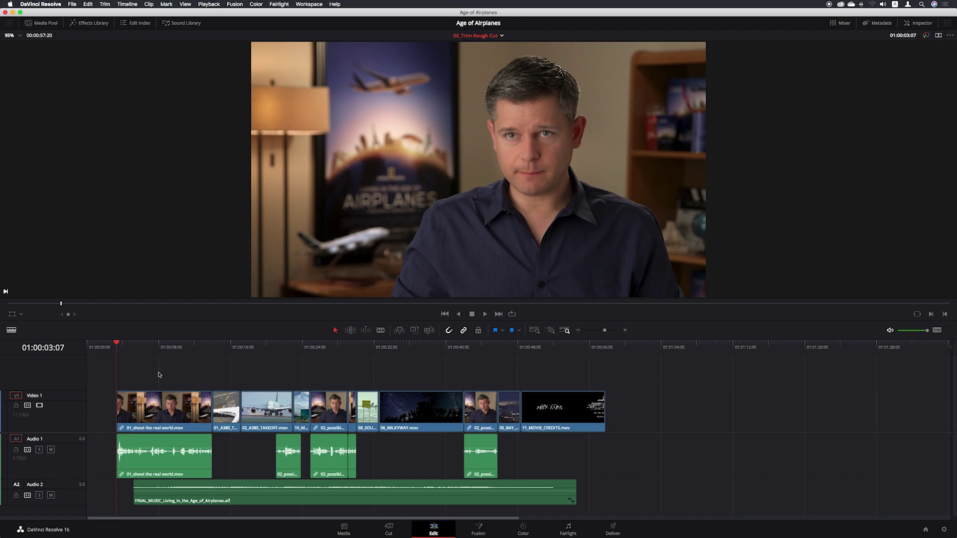
key("super+z")
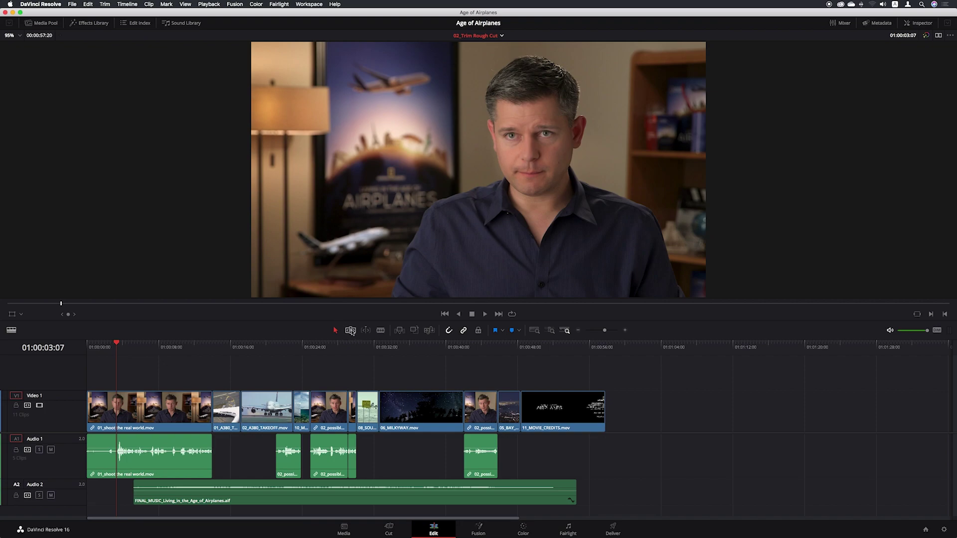
- Switch to Trim Edit mode and trim the start of 01_shoot the real world.mov to the playhead with Trim Start
left_click(351, 331)
left_click(336, 330)
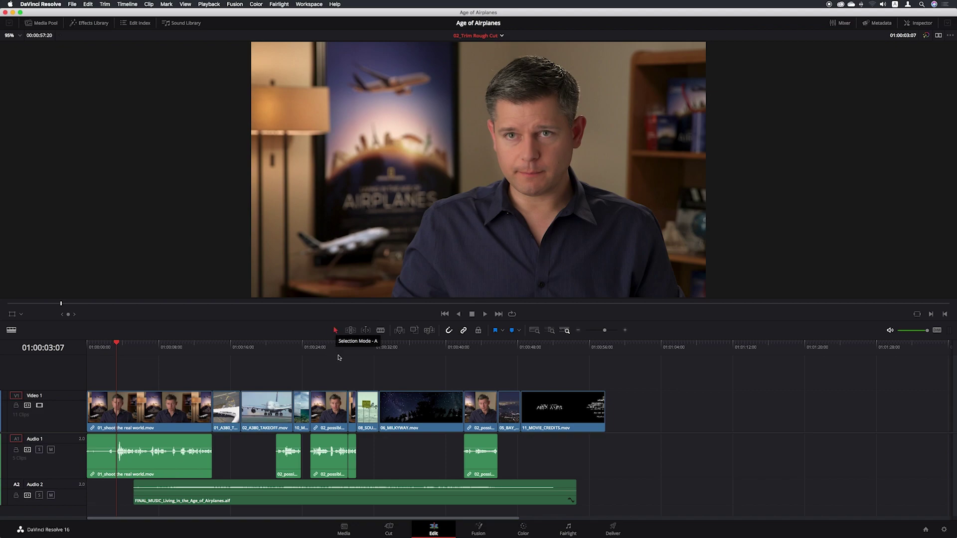
left_click(351, 331)
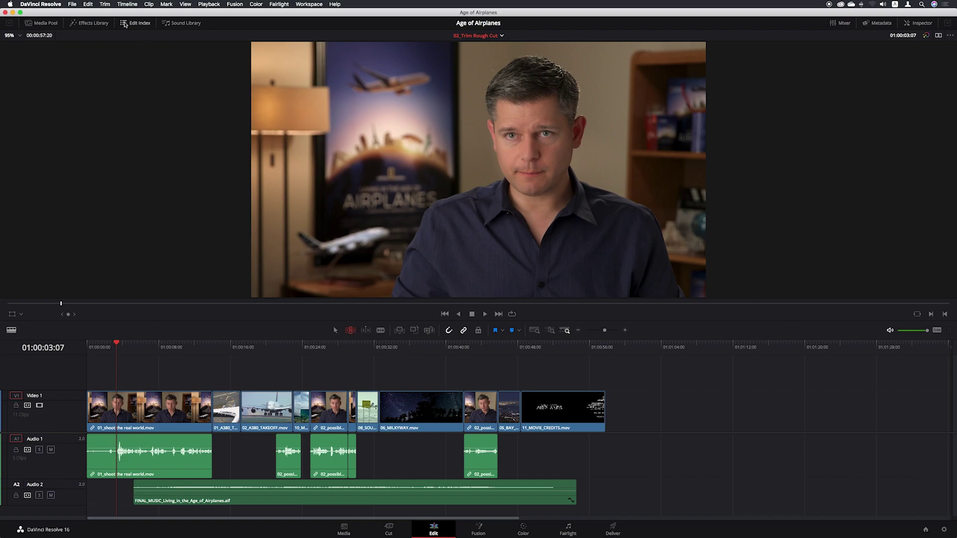
left_click(105, 4)
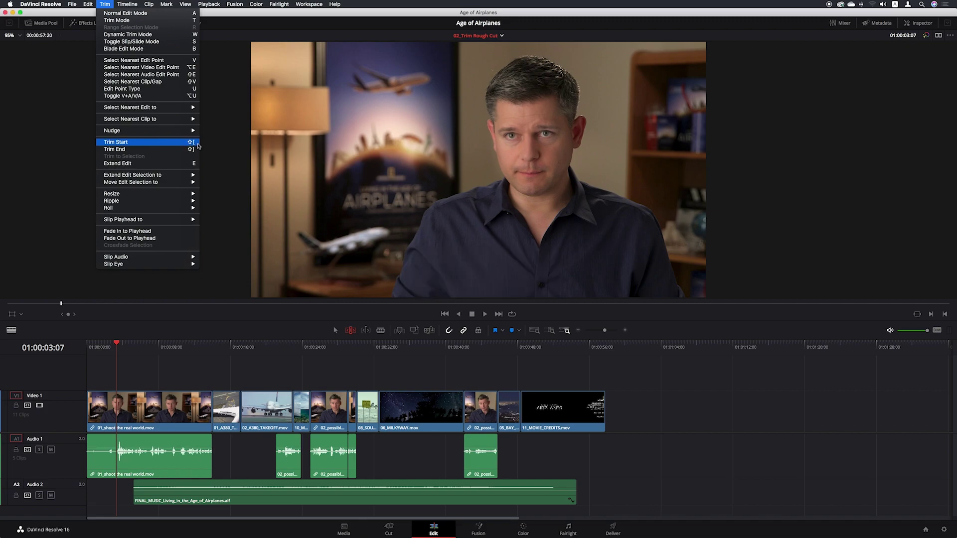
left_click(158, 145)
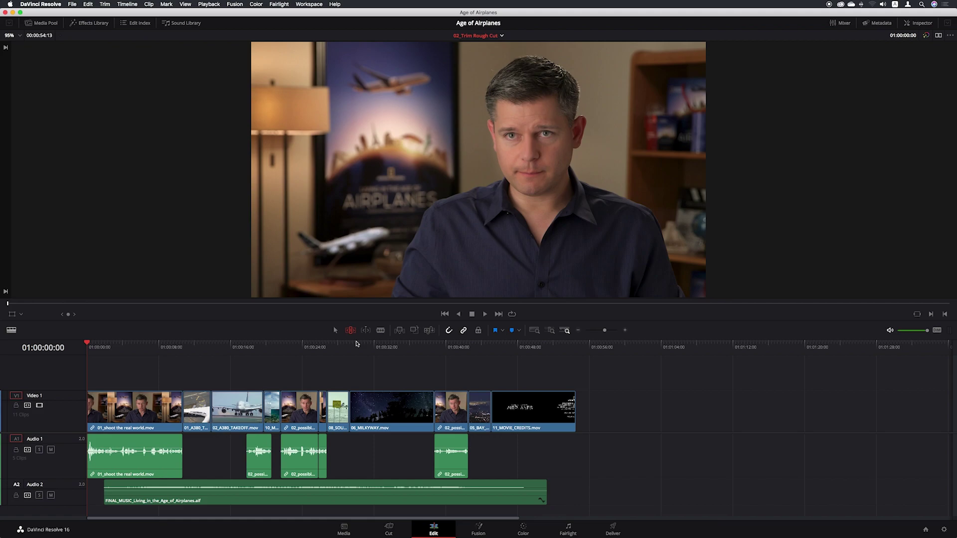
- Play the trimmed interview clip and stop at 01:00:07:18, where the first clip should end
key("space")
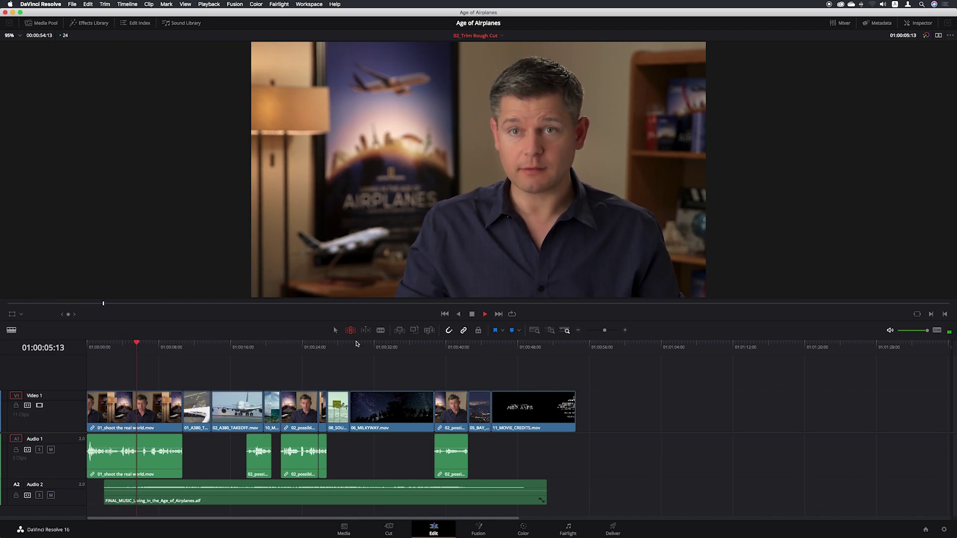
key("space")
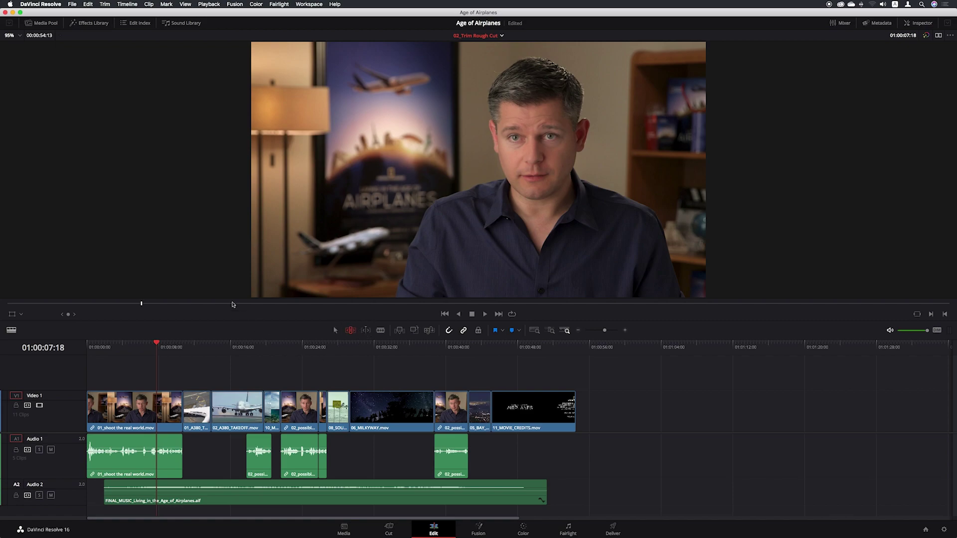
- Try Trim End at the playhead with the music track still included in the trim, and undo it
left_click(105, 4)
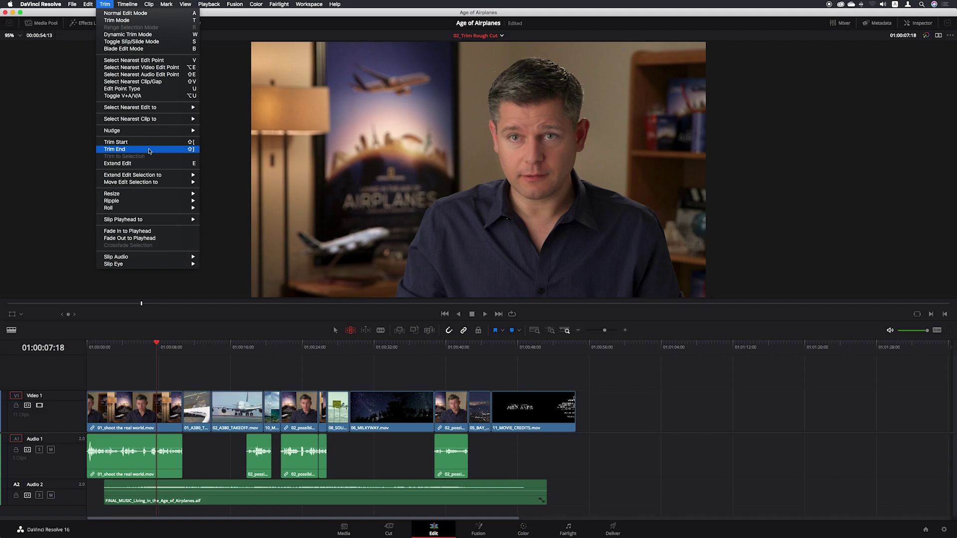
left_click(168, 151)
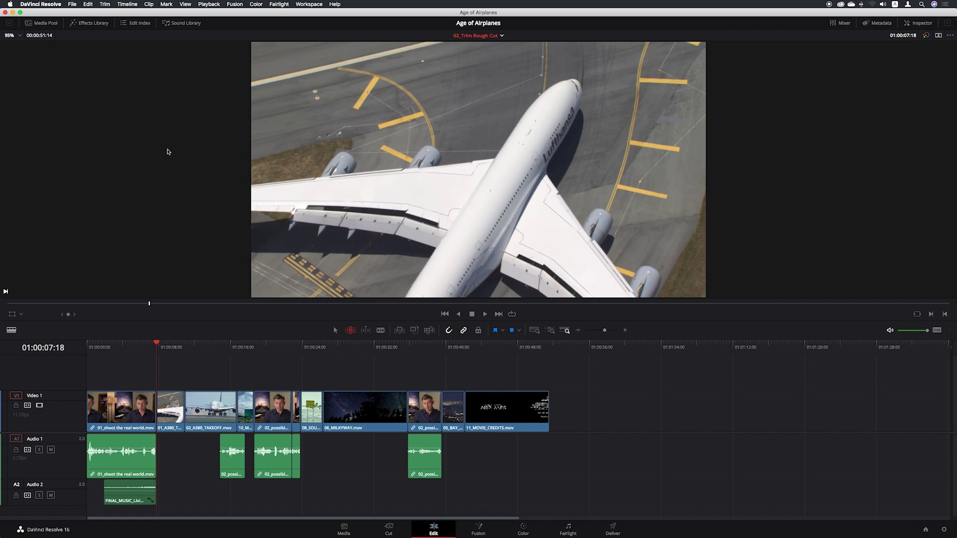
key("super+z")
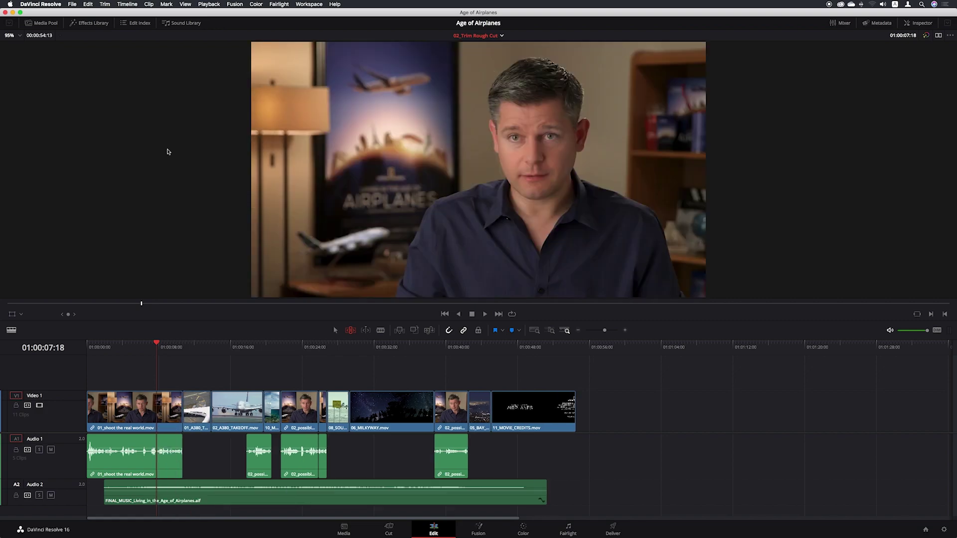
- Turn off the auto track selector for Audio 2 and trim the end of 01_shoot the real world.mov to the playhead with Trim End
key("super+s")
left_click(28, 496)
left_click(105, 4)
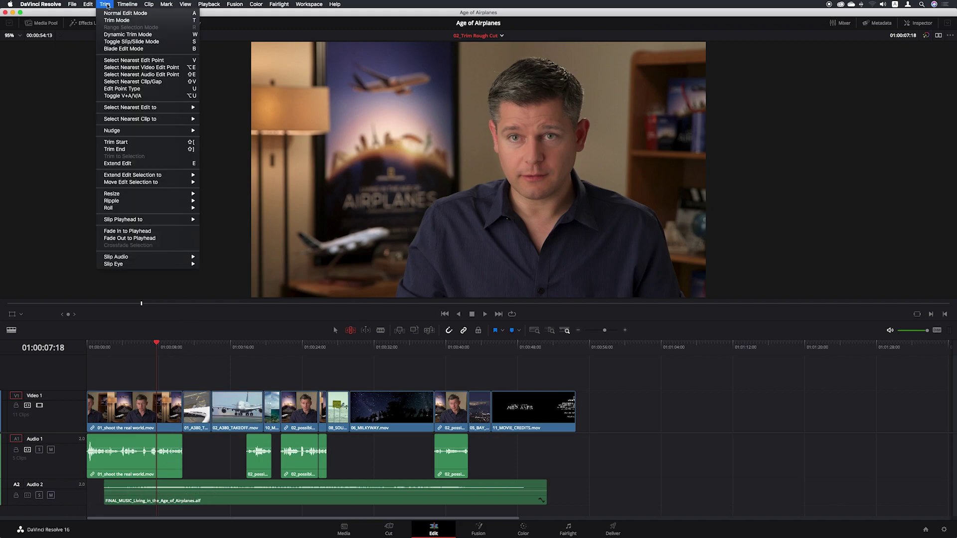
left_click(154, 150)
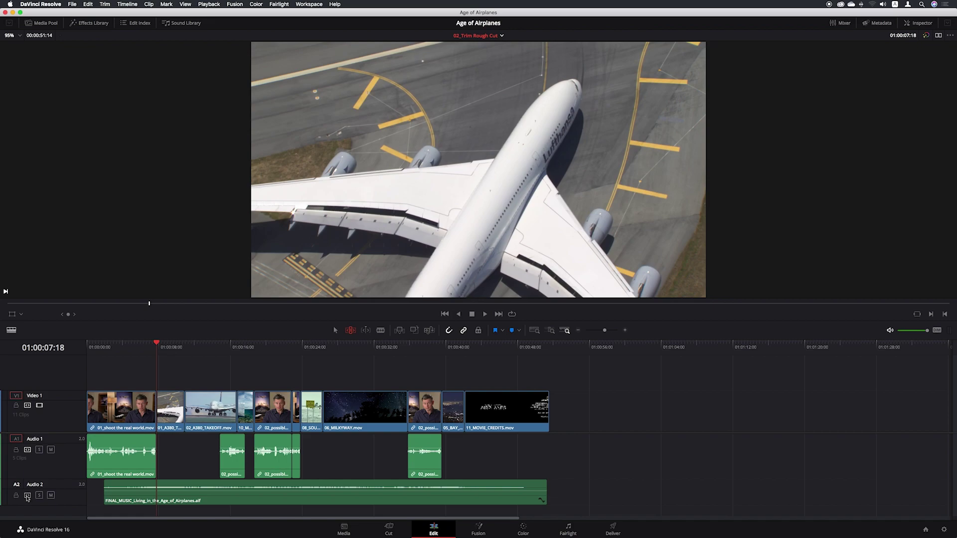
- Place the playhead at 01:00:16:18, on the cut between 02_A380_TAKEOFF.mov and 10_MALDIVES.mov
left_click(243, 348)
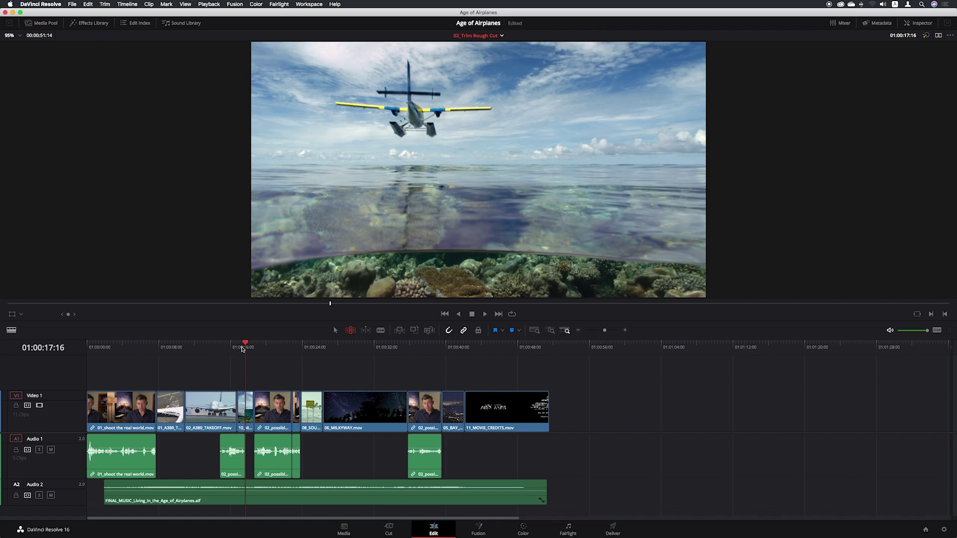
left_click(625, 330)
left_click(625, 330)
left_click(625, 330)
left_click(625, 331)
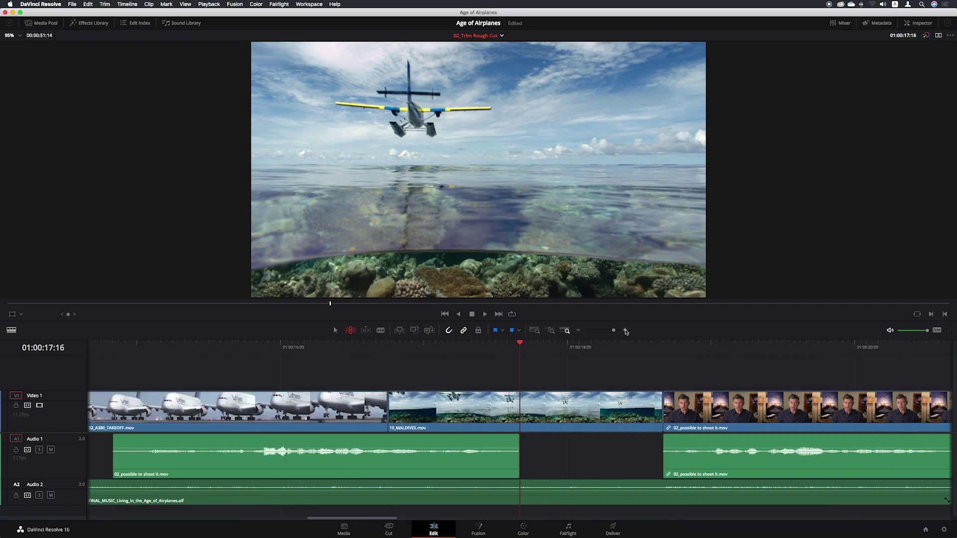
left_click(625, 330)
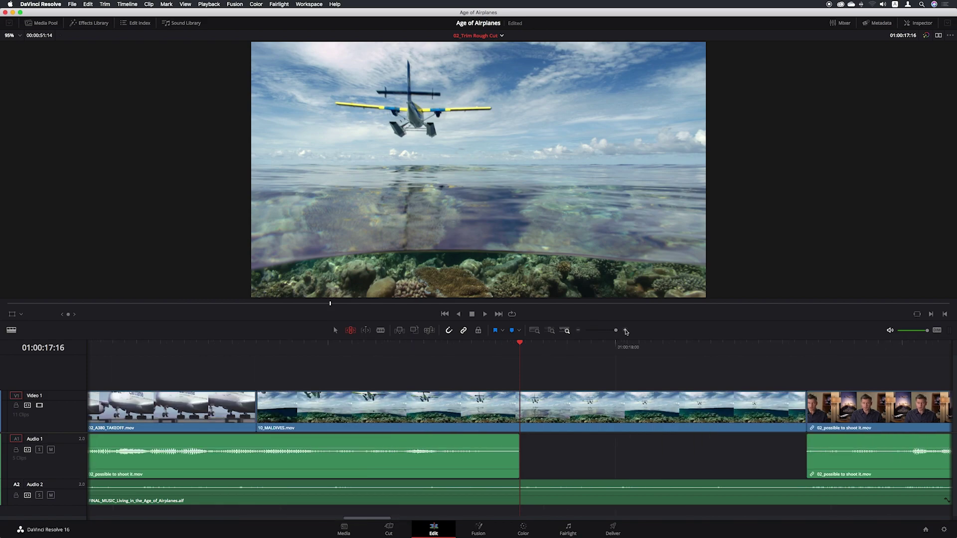
left_click(579, 331)
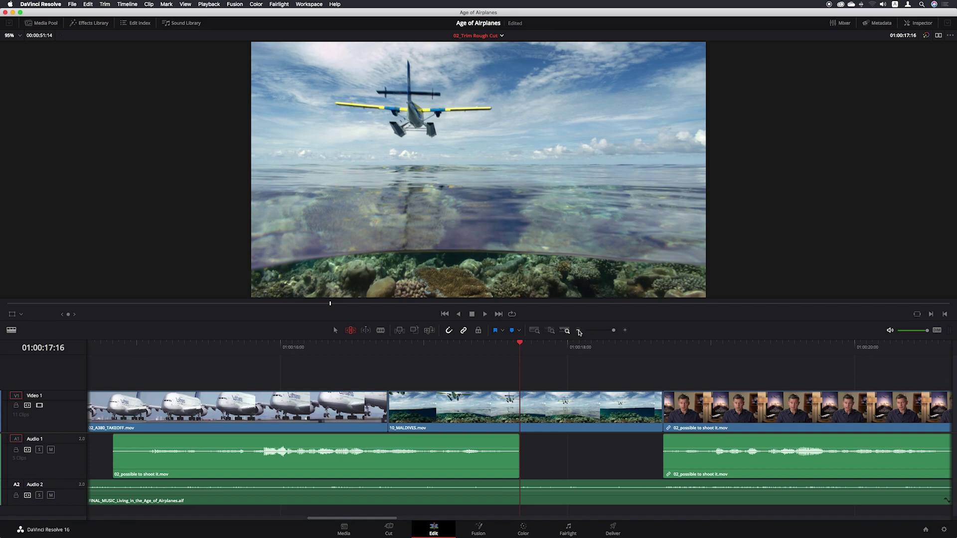
left_click_drag(519, 344, 393, 348)
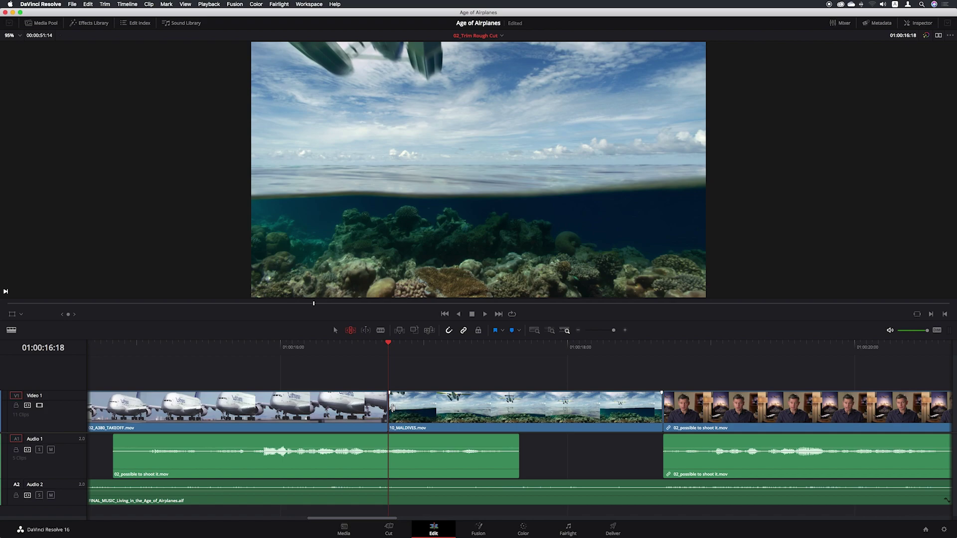
- Ripple trim the start of 10_MALDIVES.mov four frames earlier to lengthen the clip
left_click(393, 408)
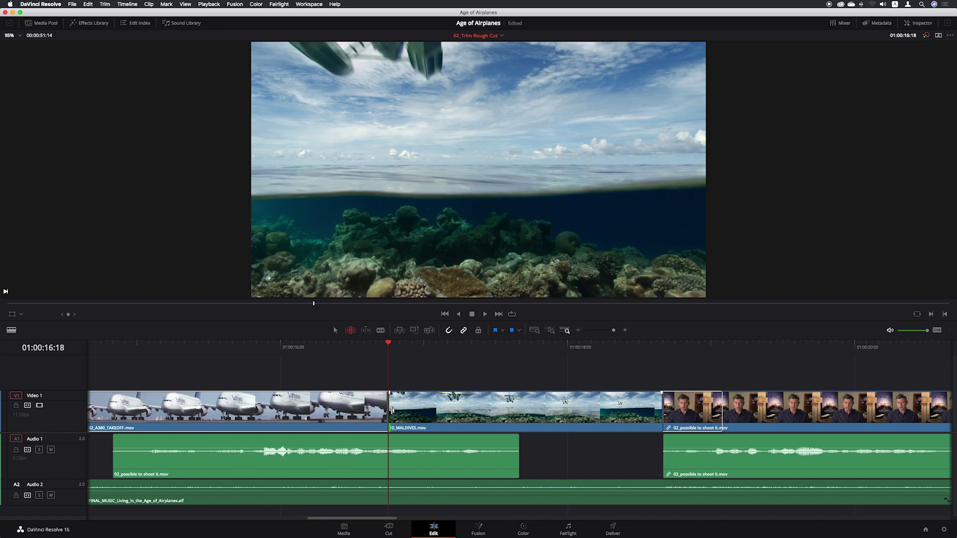
left_click_drag(392, 410, 367, 411)
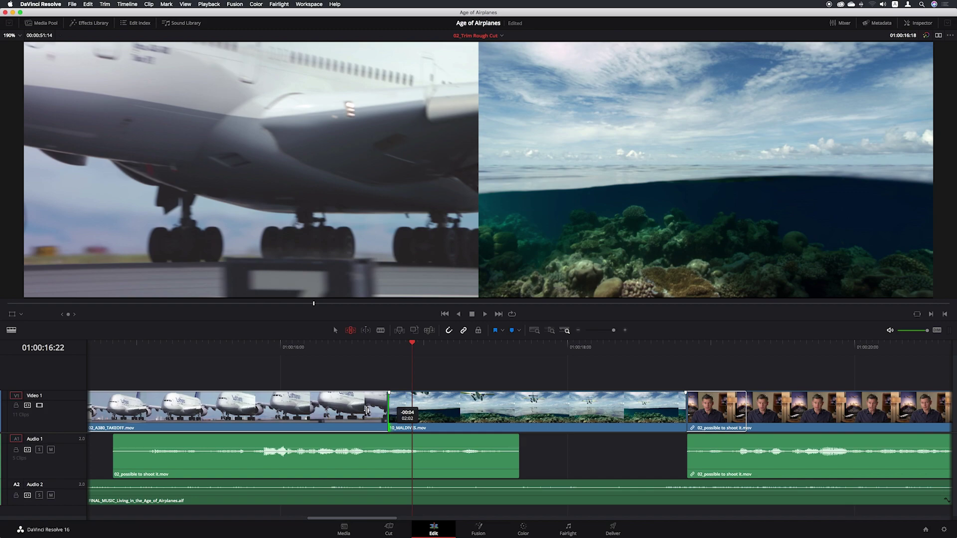
left_click_drag(368, 411, 366, 410)
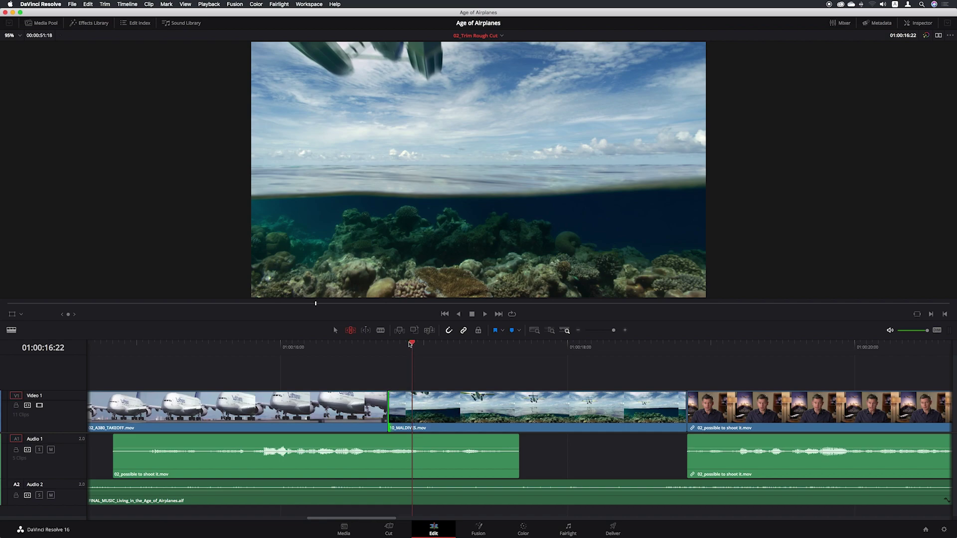
- Review the cut into 10_MALDIVES.mov by playing across its trimmed start, and save the project
left_click_drag(413, 343, 396, 344)
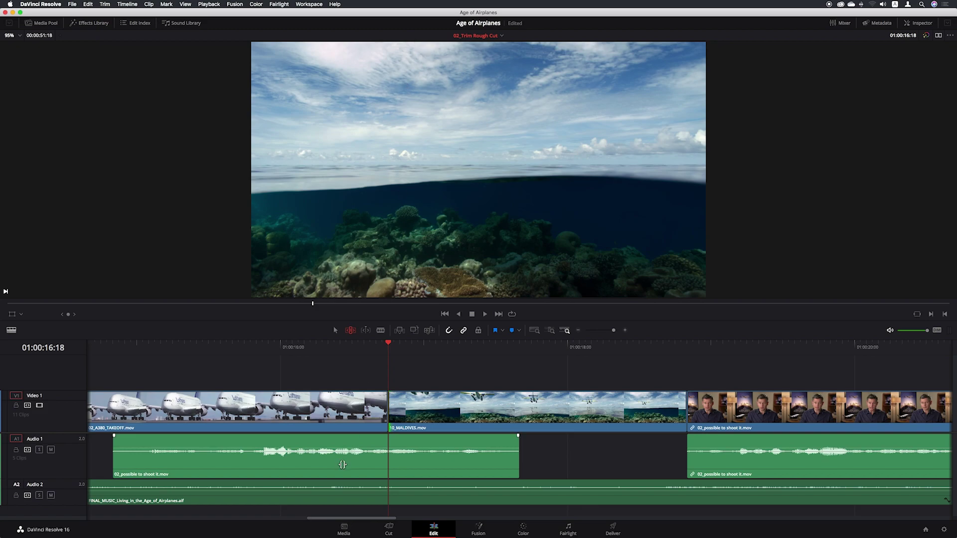
left_click(322, 349)
key("space")
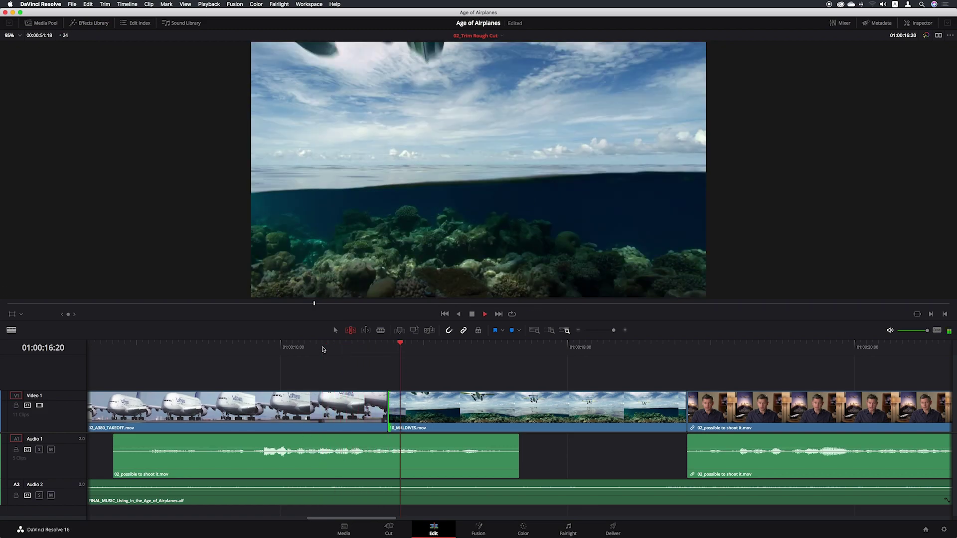
key("space")
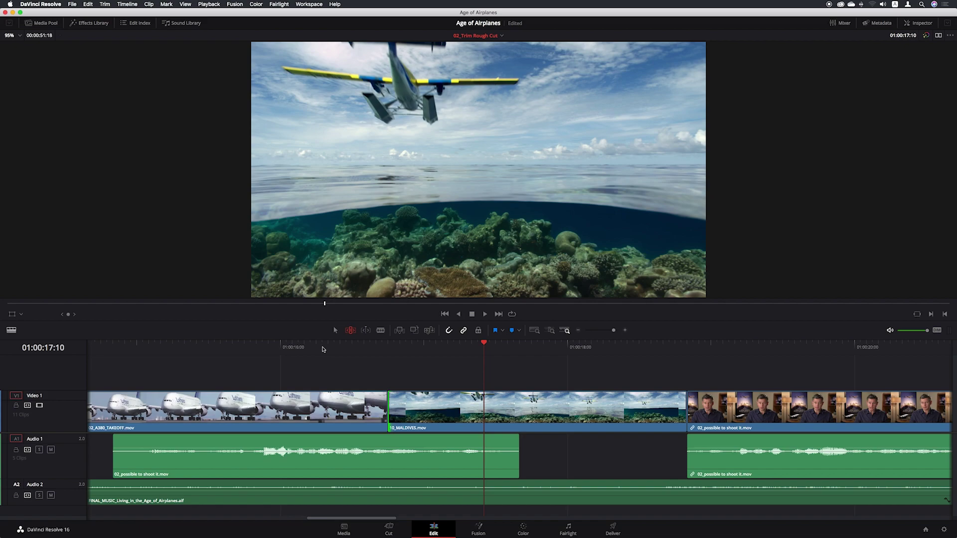
key("slash")
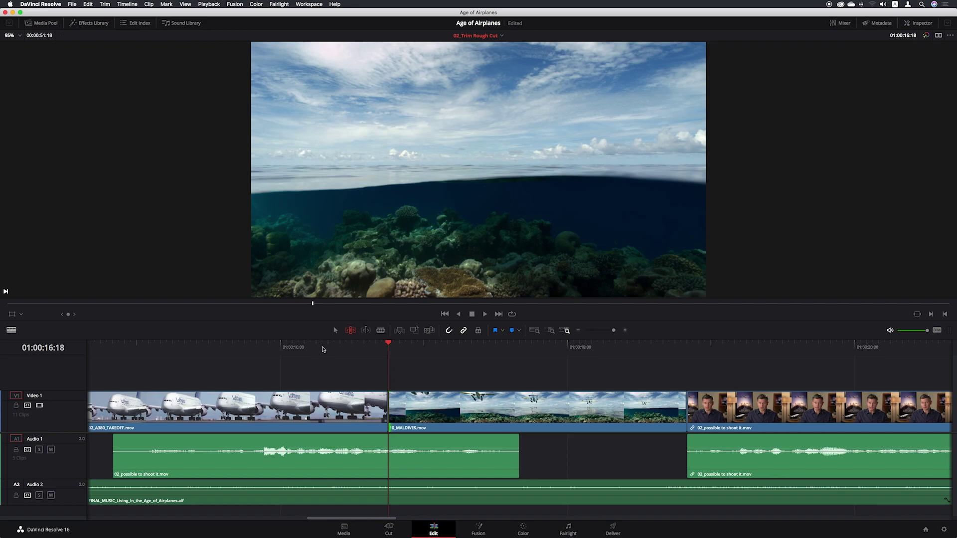
key("/")
key("super+s")
- Switch to Selection mode and nudge 10_MALDIVES.mov back and forth along Video 1 one frame at a time, saving the project
left_click(335, 330)
left_click(490, 405)
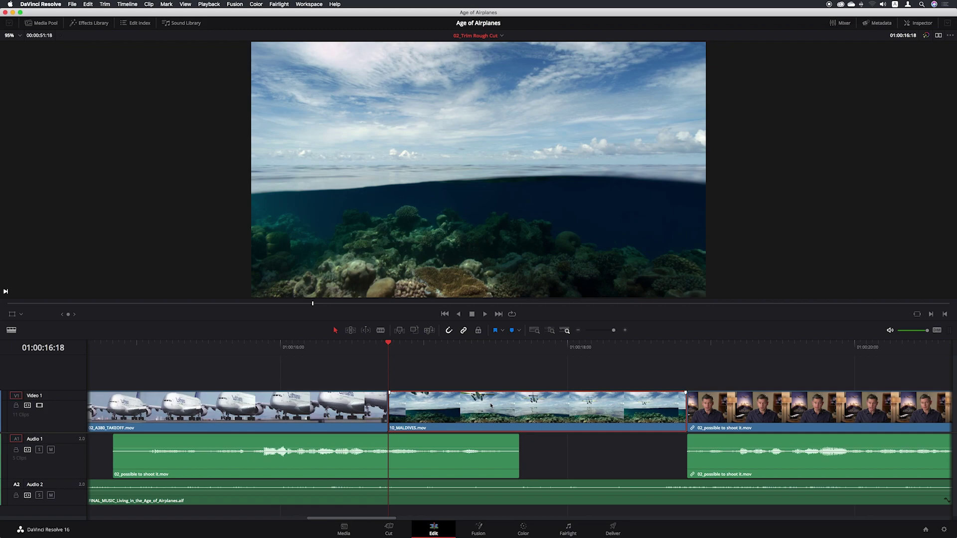
key("comma")
key("comma")
key("comma")
key("comma")
key("comma")
key("comma")
key("comma")
key("comma")
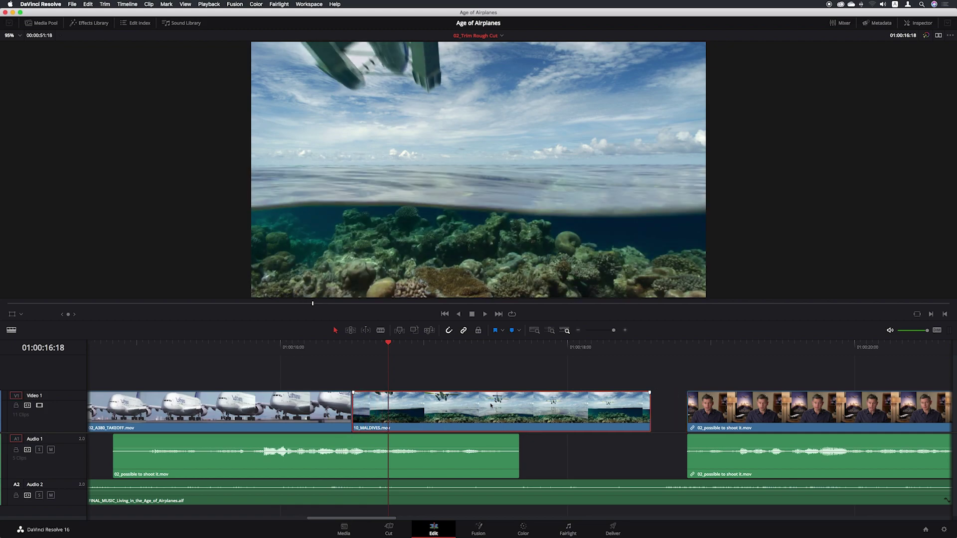
key("period")
key("period")
key("period")
key("period")
key("period")
key("period")
key("period")
key("period")
key("period")
key("period")
key("period")
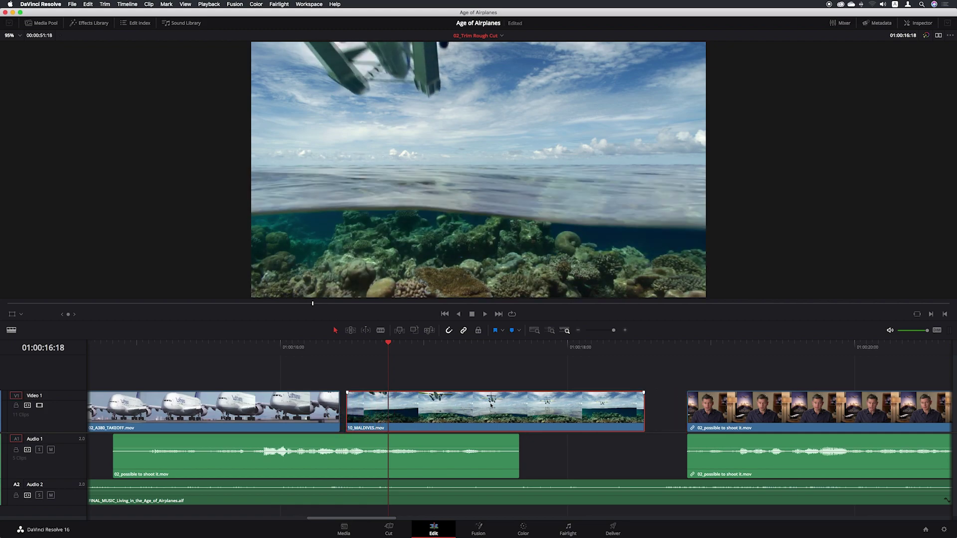
key("period")
key("period")
key("period")
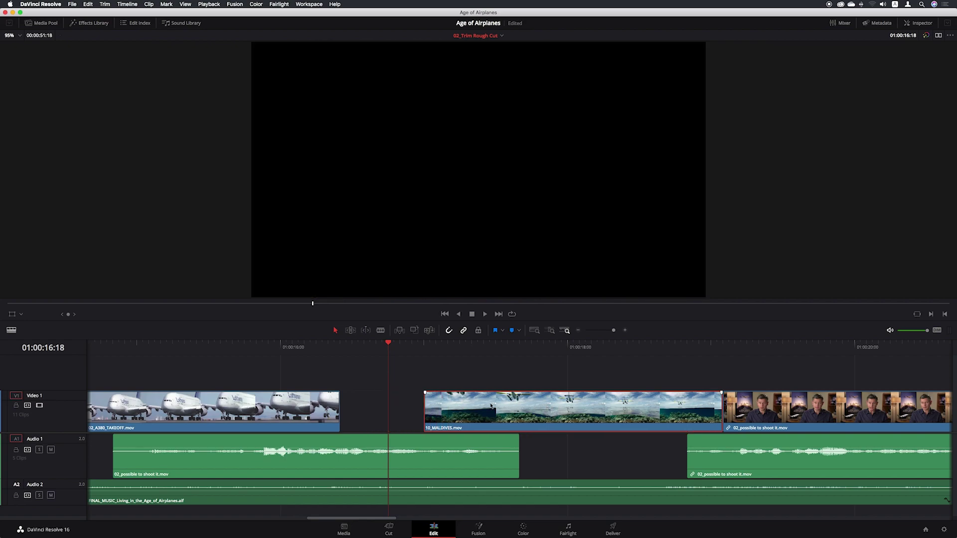
key("comma")
key("comma")
key("comma")
key("comma")
key("comma")
key("comma")
key("comma")
key("comma")
key("comma")
key("period")
key("period")
key("period")
key("period")
key("period")
key("comma")
key("comma")
key("comma")
key("comma")
key("comma")
key("comma")
key("comma")
key("period")
key("period")
key("period")
key("period")
key("period")
key("period")
key("comma")
key("comma")
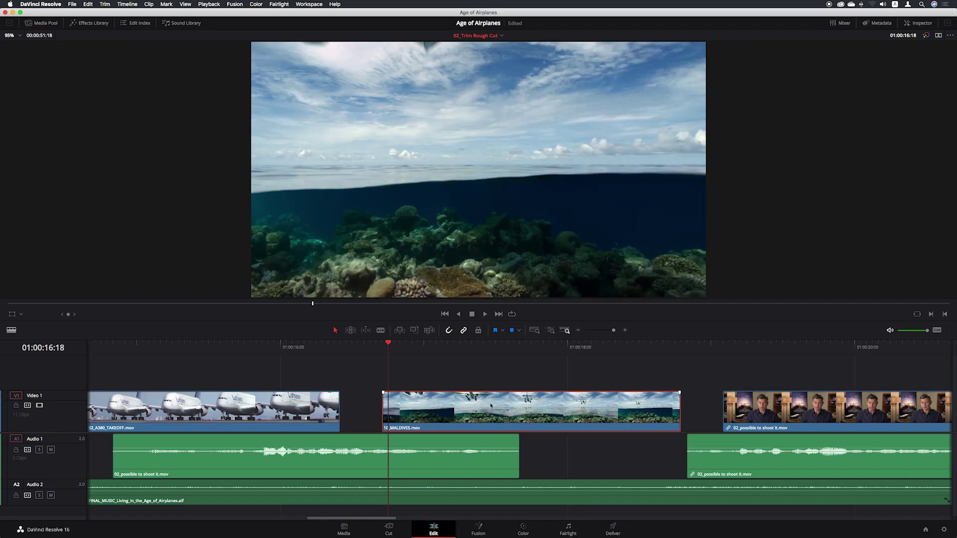
key("period")
key("period")
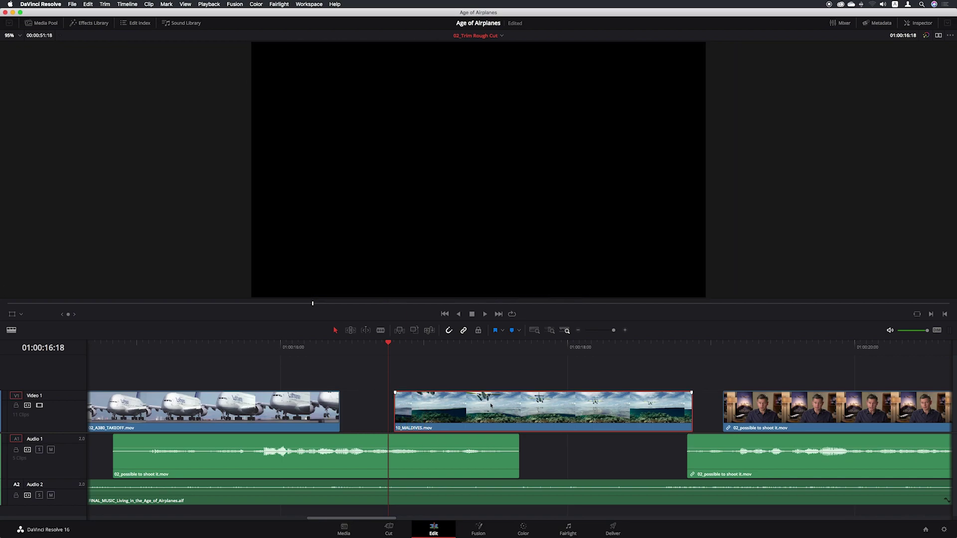
key("super+s")
- Nudge 10_MALDIVES.mov along Video 1 in larger multi-frame jumps, combined with single-frame nudges
key("shift+comma")
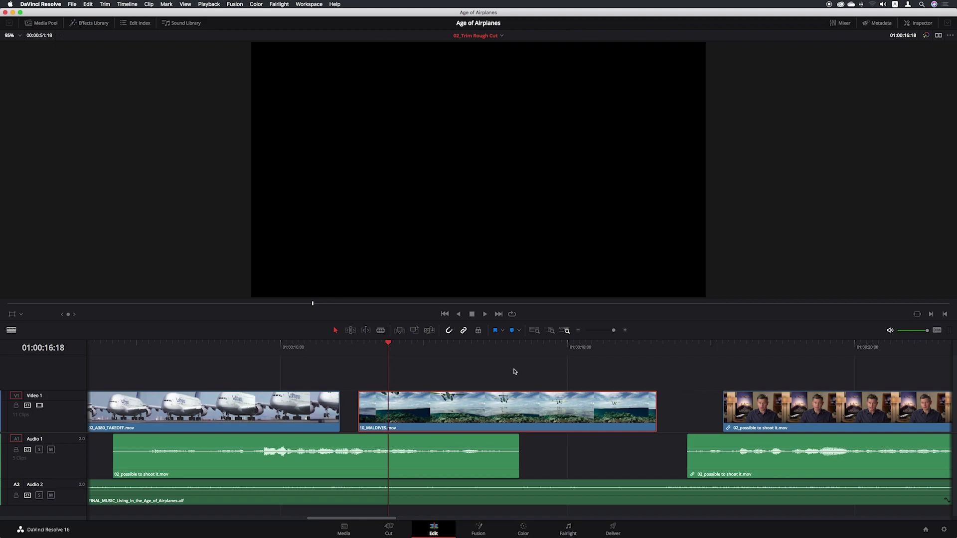
key("shift+period")
key("shift+period")
key("comma")
key("comma")
key("comma")
key("comma")
key("comma")
key("comma")
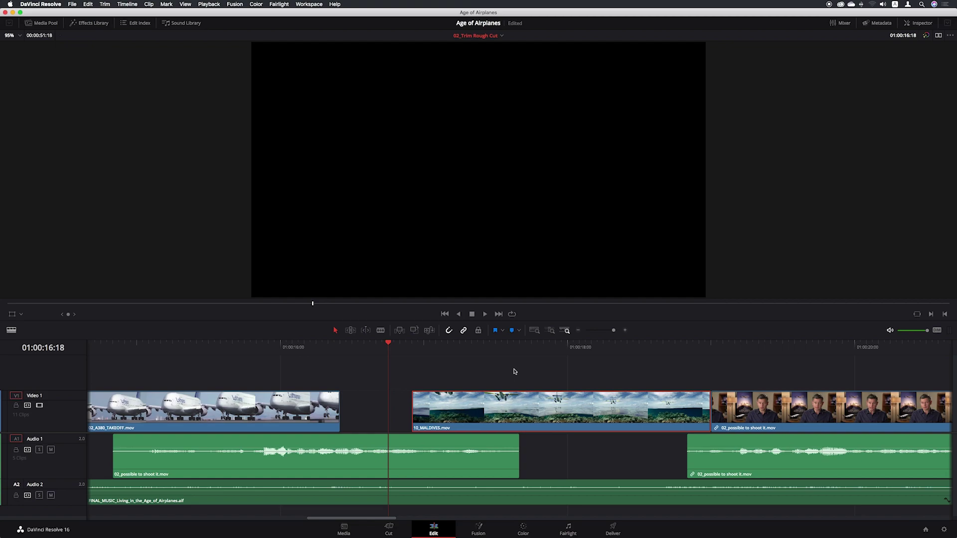
- Return 10_MALDIVES.mov to start at 01:00:16:18, directly between its neighbouring clips, and save the project
key("shift+comma")
key("period")
key("period")
key("period")
key("period")
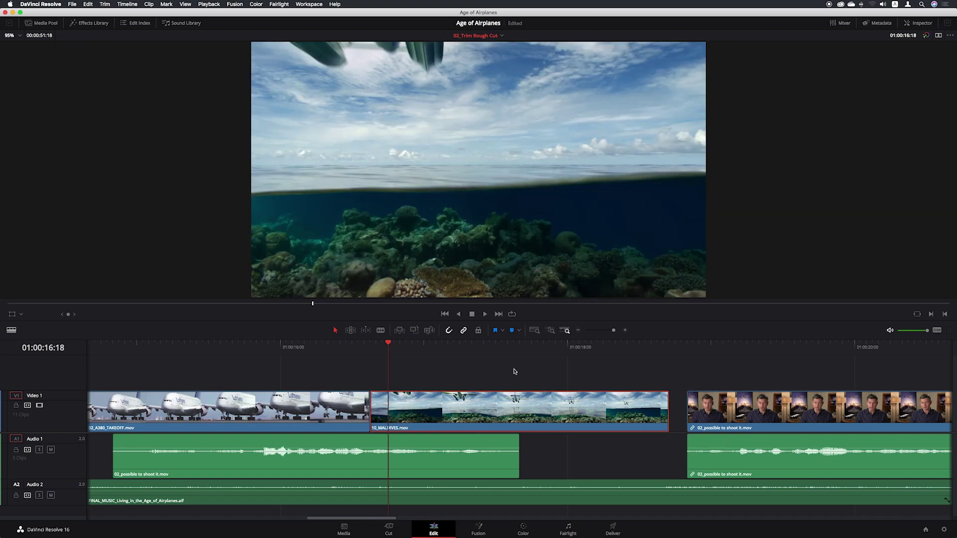
key("period")
key("period")
key("period")
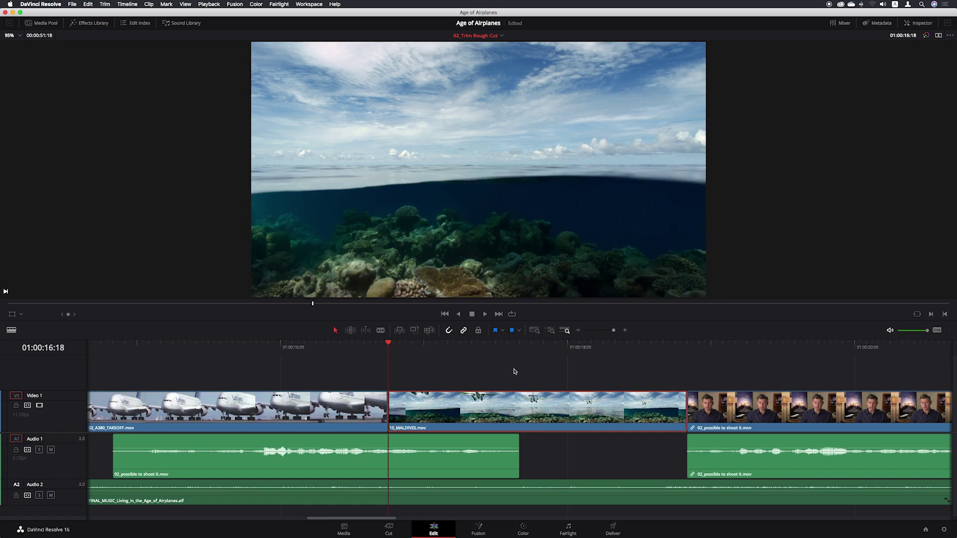
key("super+s")
- Switch to Trim Edit mode and slip the content of 10_MALDIVES.mov forward one frame at a time, saving the project
left_click(352, 331)
key("period")
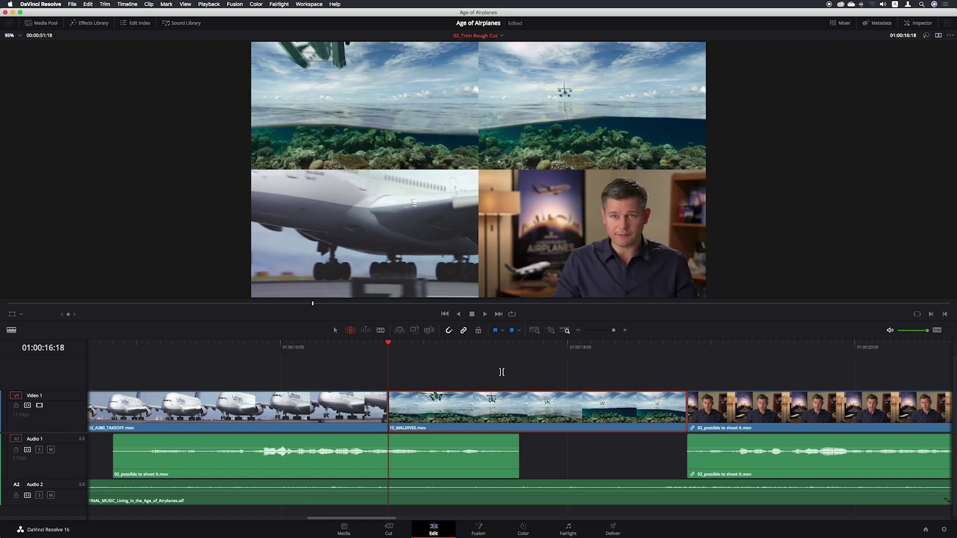
key("period")
key("period")
key("period")
key("period")
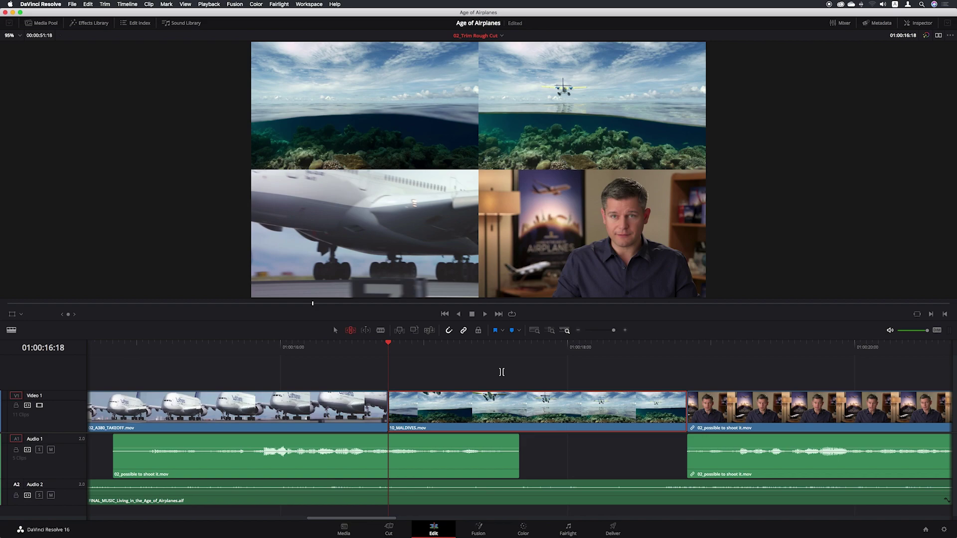
key("period")
key("period")
key("period")
key("period")
key("period")
key("period")
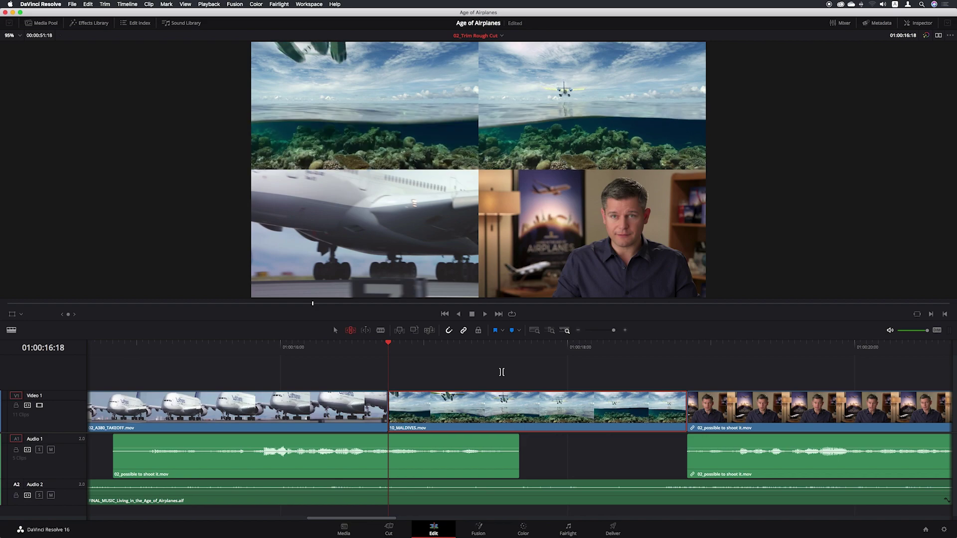
key("period")
key("period")
key("period")
key("period")
key("period")
key("period")
key("period")
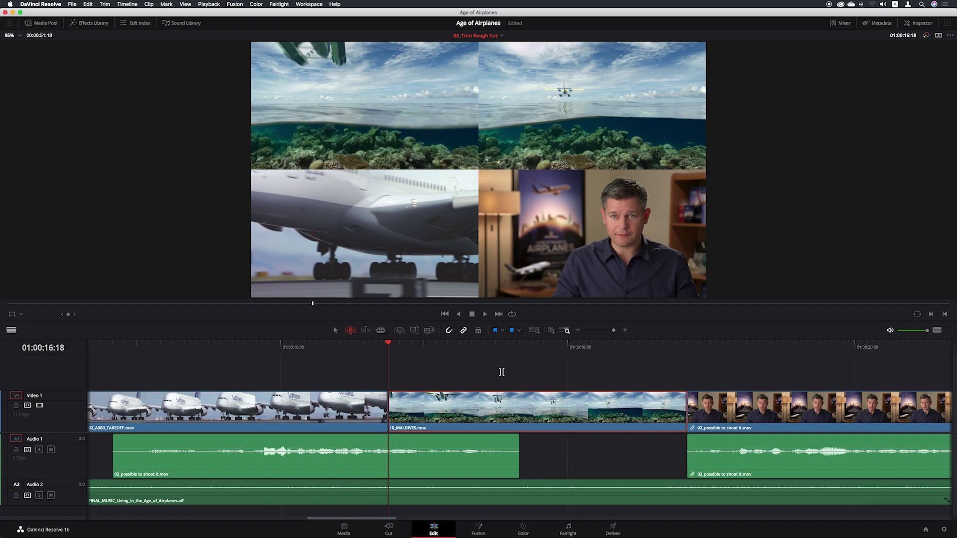
key("super+s")
key("period")
key("period")
key("period")
key("period")
key("period")
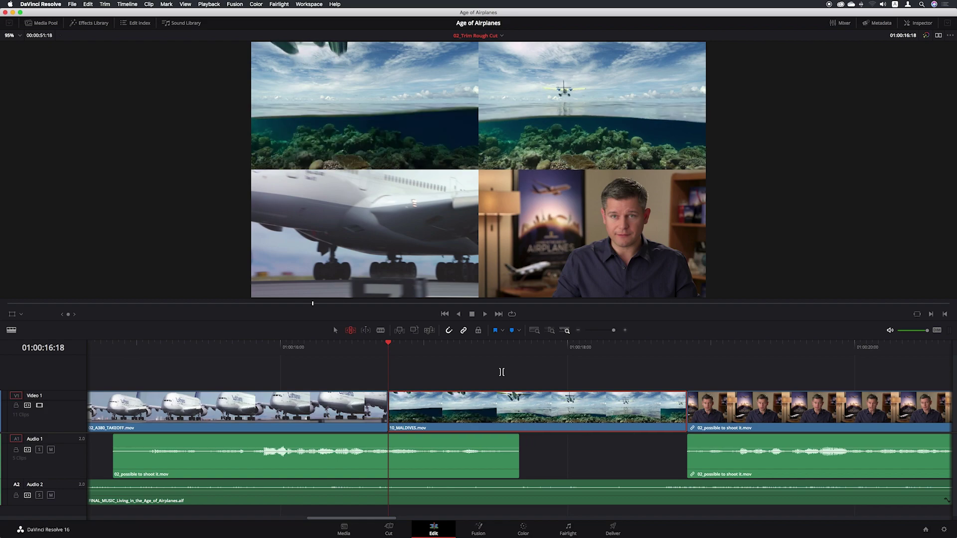
key("period")
key("period")
key("period")
key("period")
key("period")
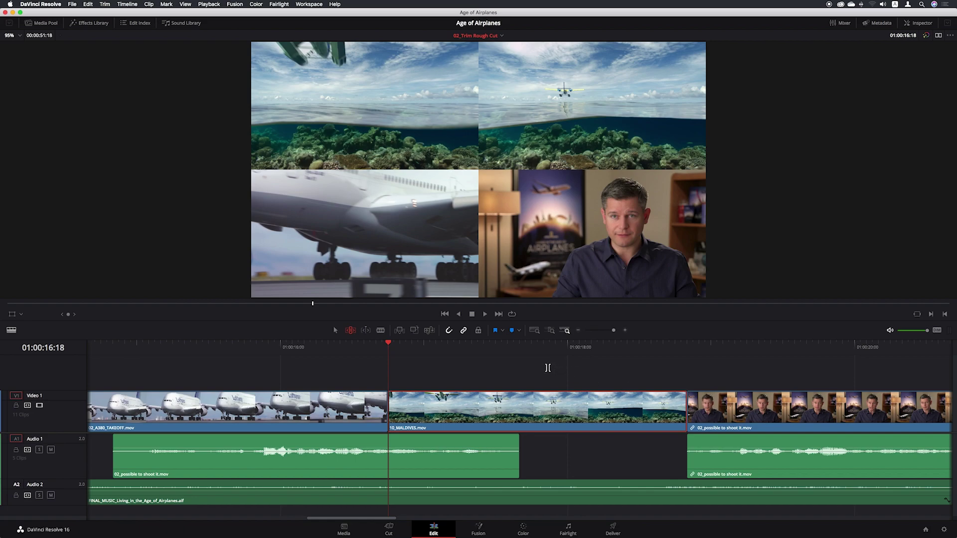
- Slip the content of 10_MALDIVES.mov backward one frame at a time until its first frame again shows no plane
key("comma")
key("comma")
key("comma")
key("comma")
key("comma")
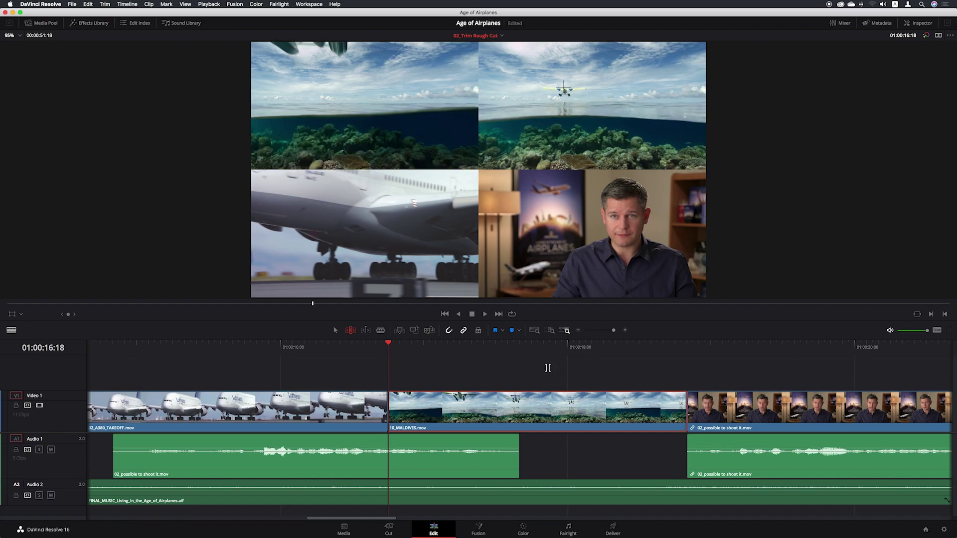
key("comma")
key("comma")
key("comma")
key("comma")
key("comma")
key("comma")
key("comma")
key("comma")
key("comma")
key("comma")
key("comma")
key("comma")
key("comma")
key("comma")
key("comma")
key("comma")
key("comma")
key("comma")
key("comma")
key("comma")
key("comma")
key("comma")
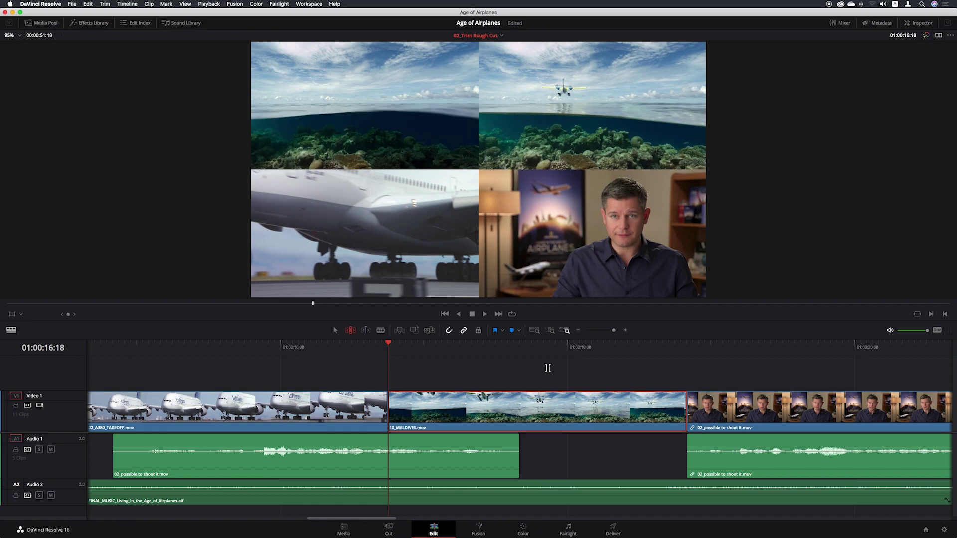
key("comma")
key("comma")
key("comma")
key("comma")
key("comma")
key("comma")
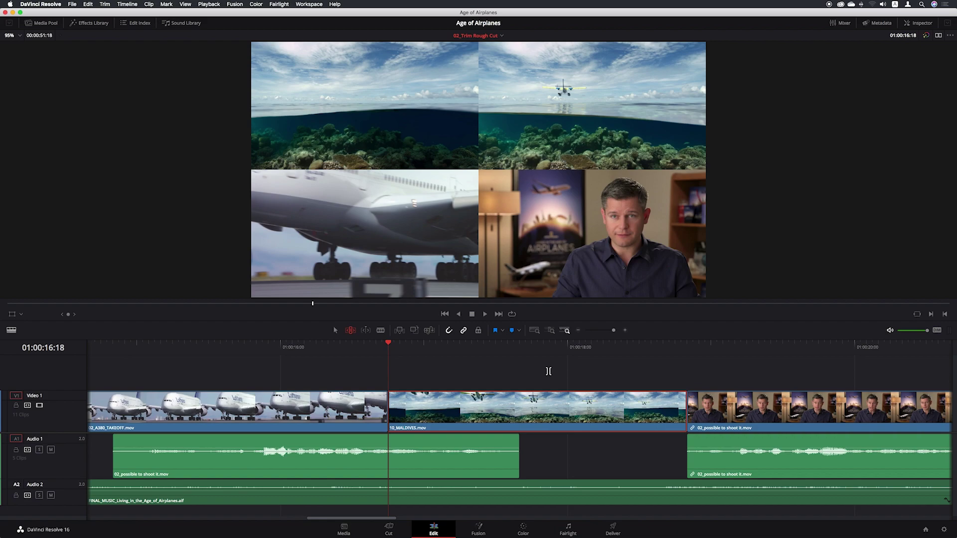
- Slip the content of 10_MALDIVES.mov in single-frame steps without changing its position on Video 1
key("period")
key("period")
key("period")
key("period")
key("period")
key("period")
key("period")
key("period")
key("period")
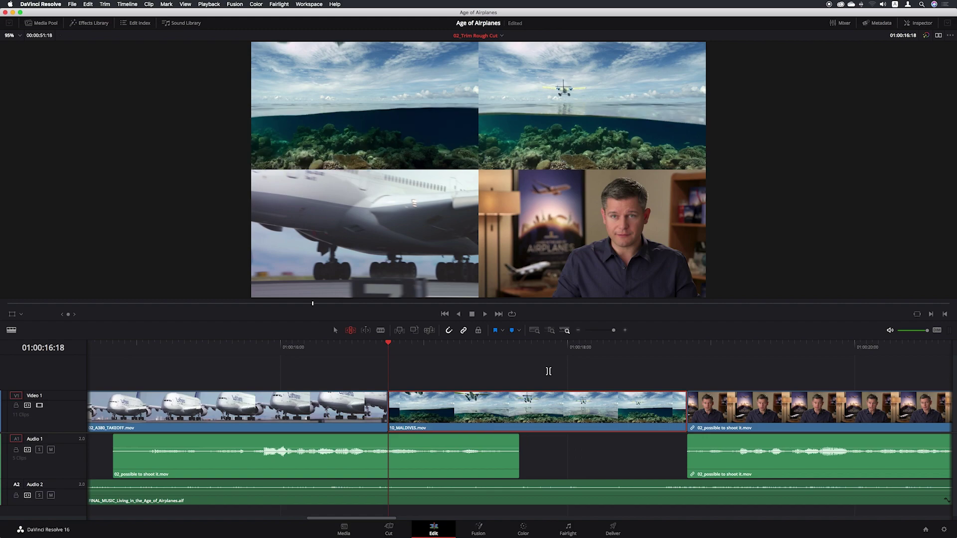
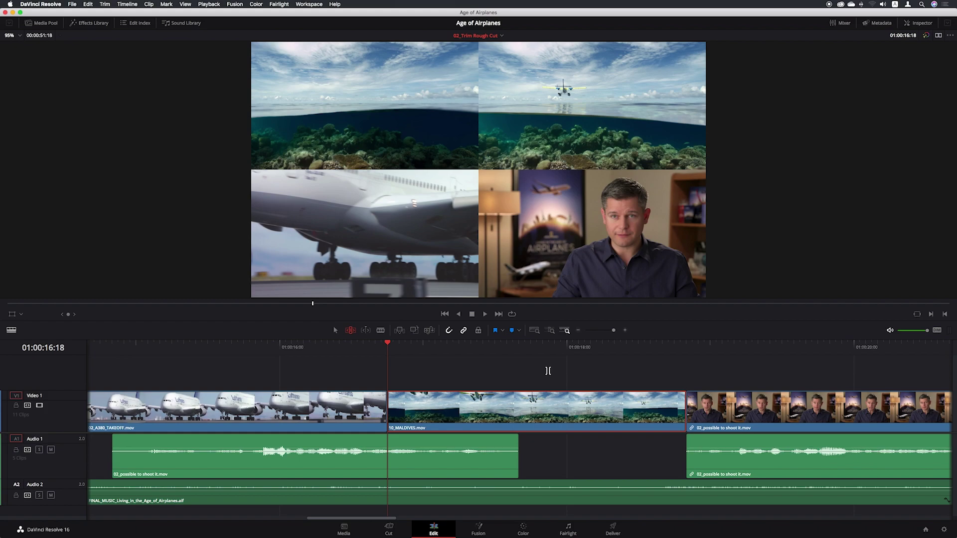
- Try ripple trimming the start of the 02_possible to shoot it.mov clip after 06_MILKYWAY.mov together with its audio, undoing each trim
key("shift+z")
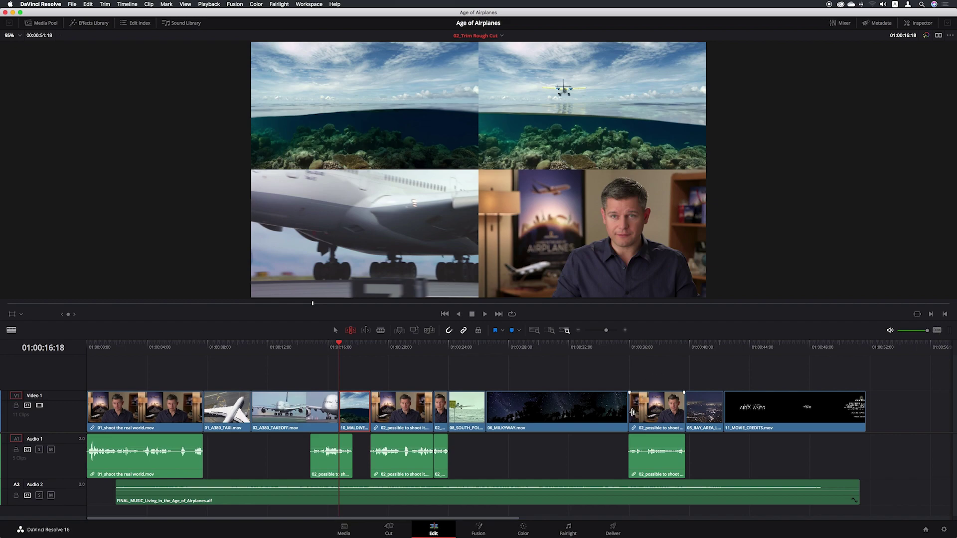
left_click_drag(632, 412, 632, 411)
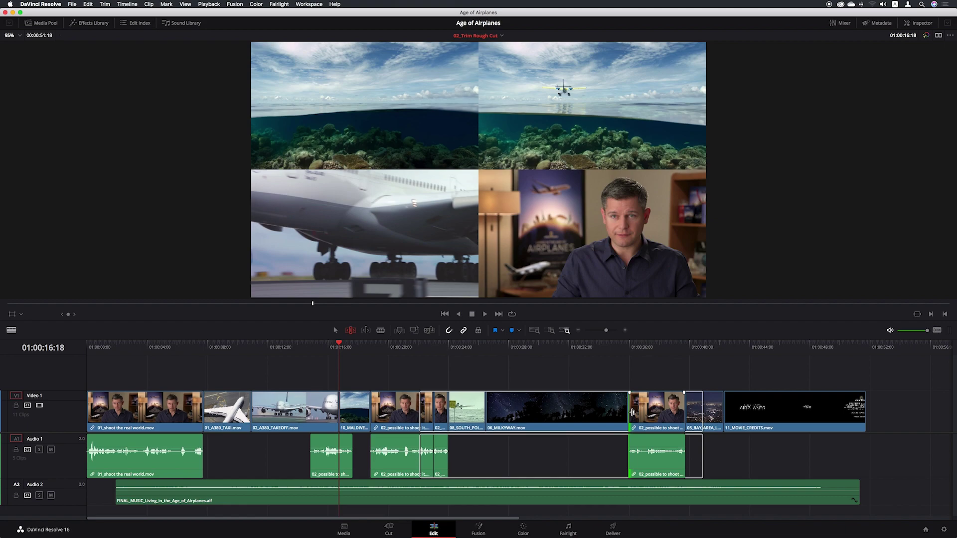
left_click_drag(632, 412, 644, 412)
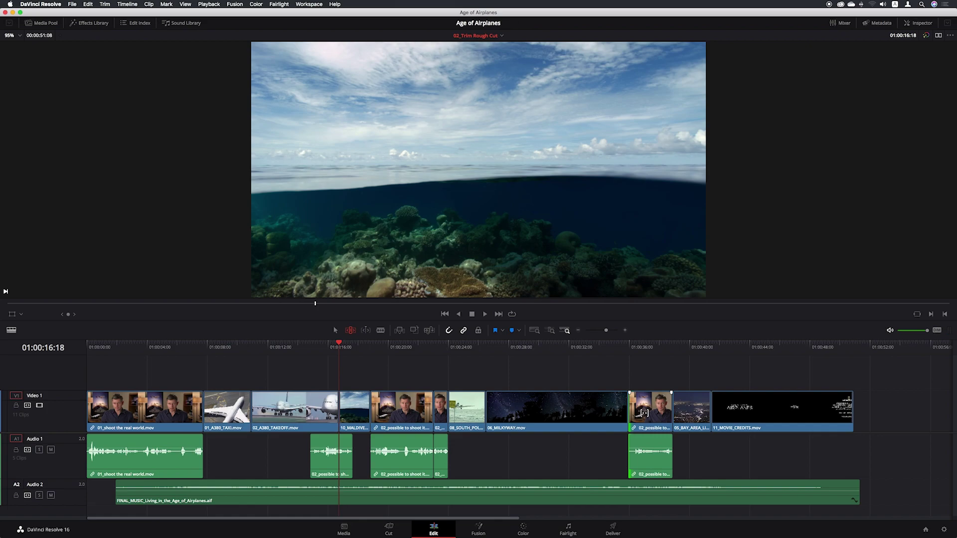
key("super+z")
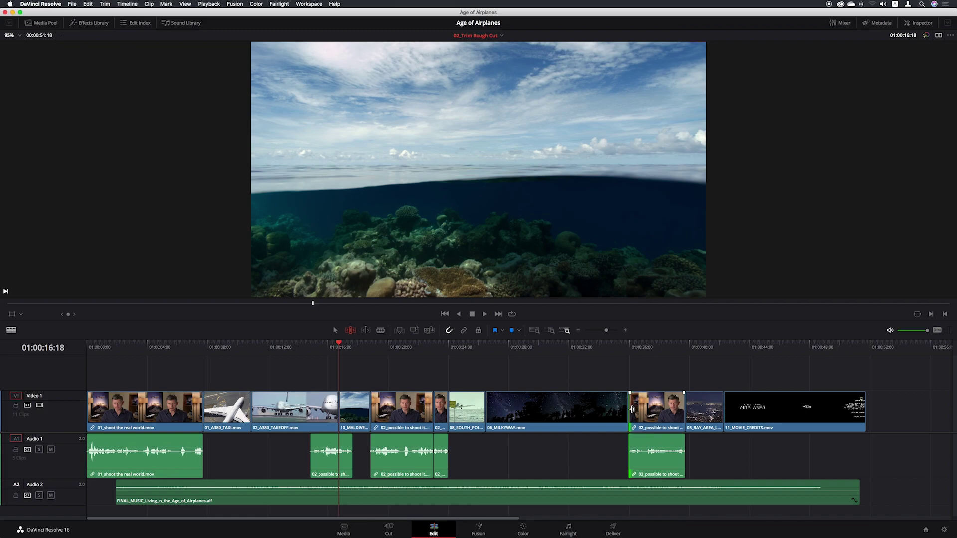
left_click_drag(632, 409, 647, 410)
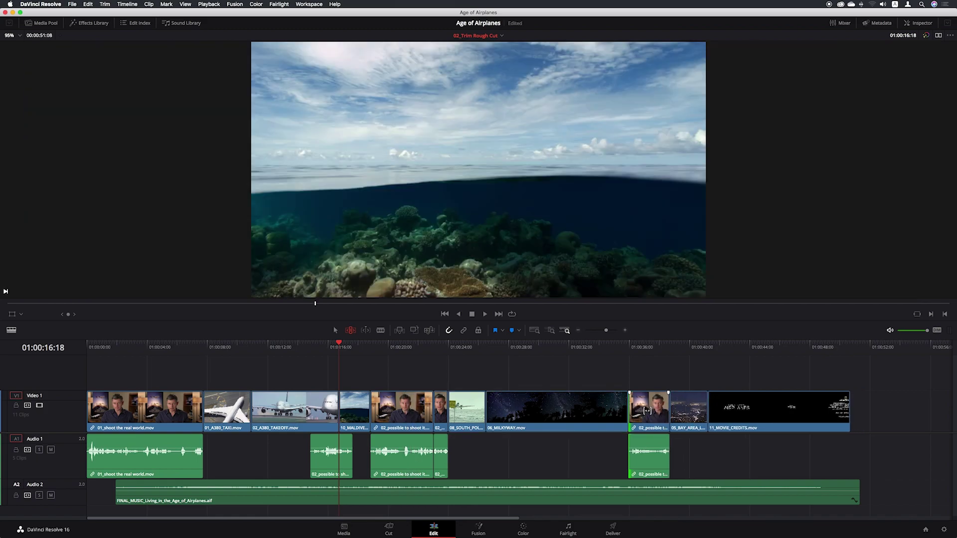
key("super+z")
key("super+s")
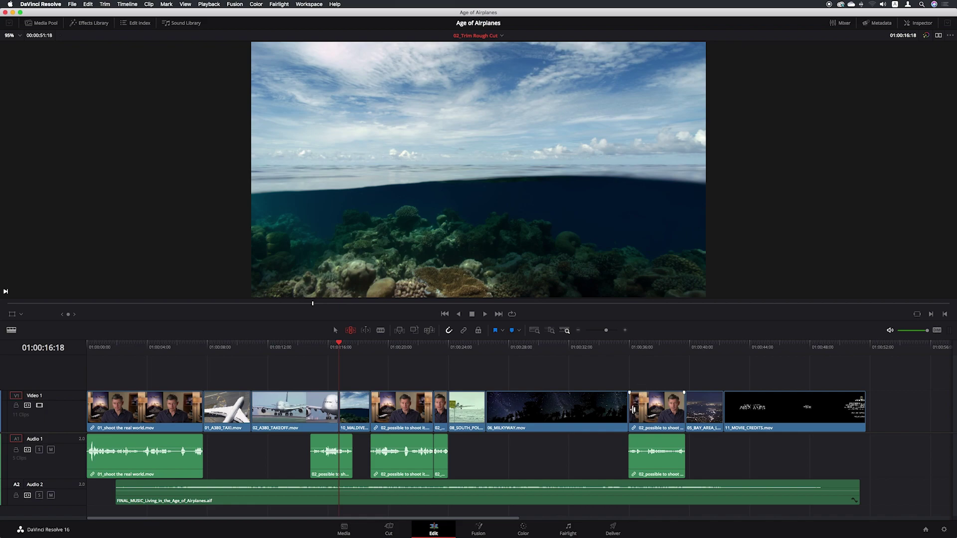
- With linked selection off, try ripple trimming only the video start of the clip after 06_MILKYWAY.mov, play across the cut and undo the trim
left_click(632, 409)
left_click_drag(631, 409, 650, 411)
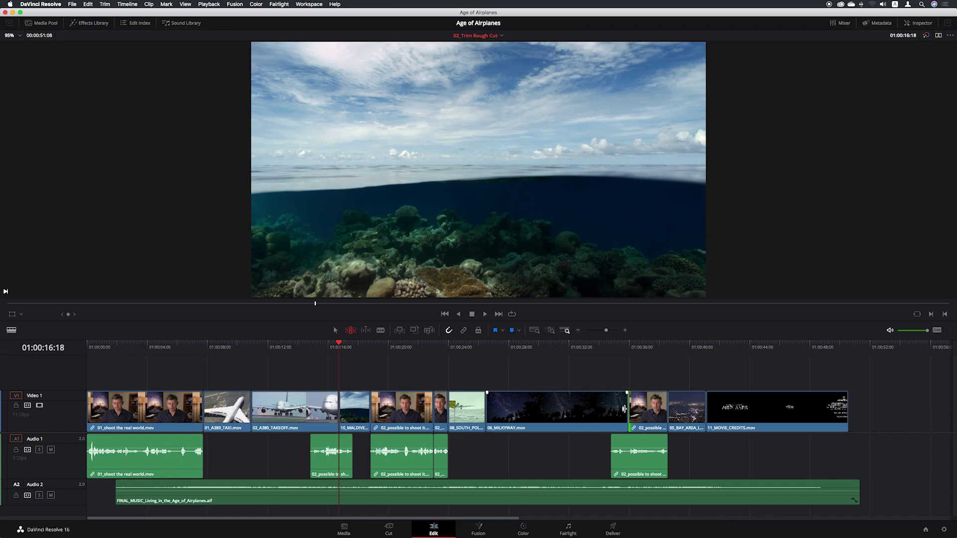
left_click(619, 349)
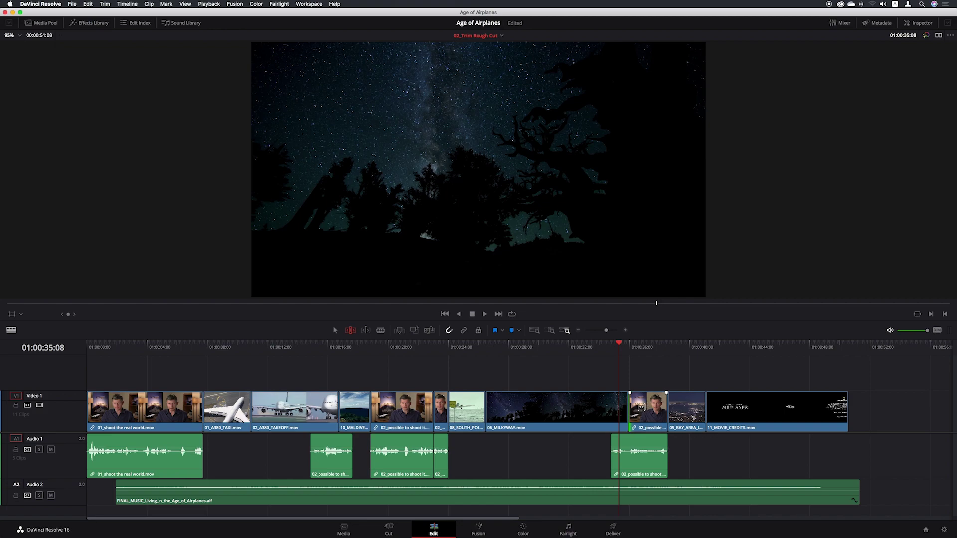
left_click(591, 349)
key("space")
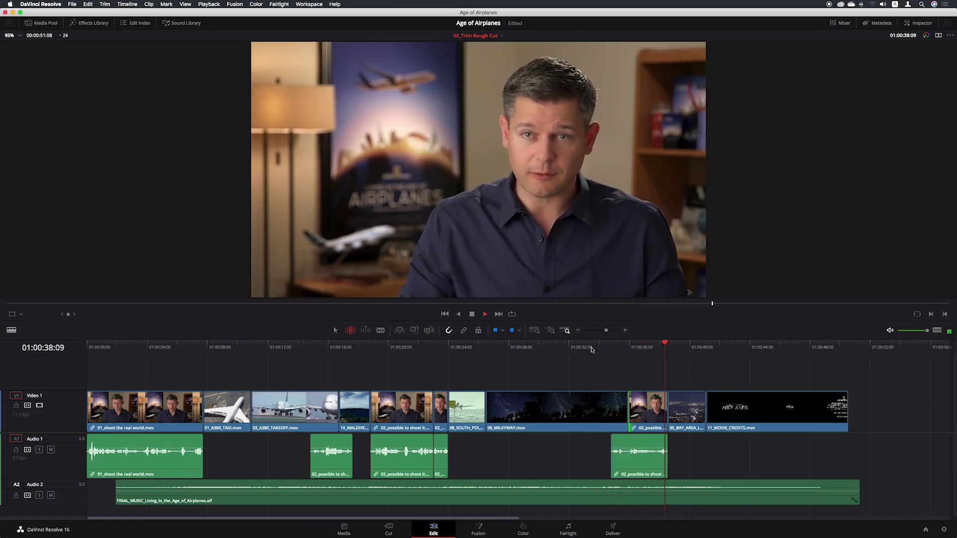
key("space")
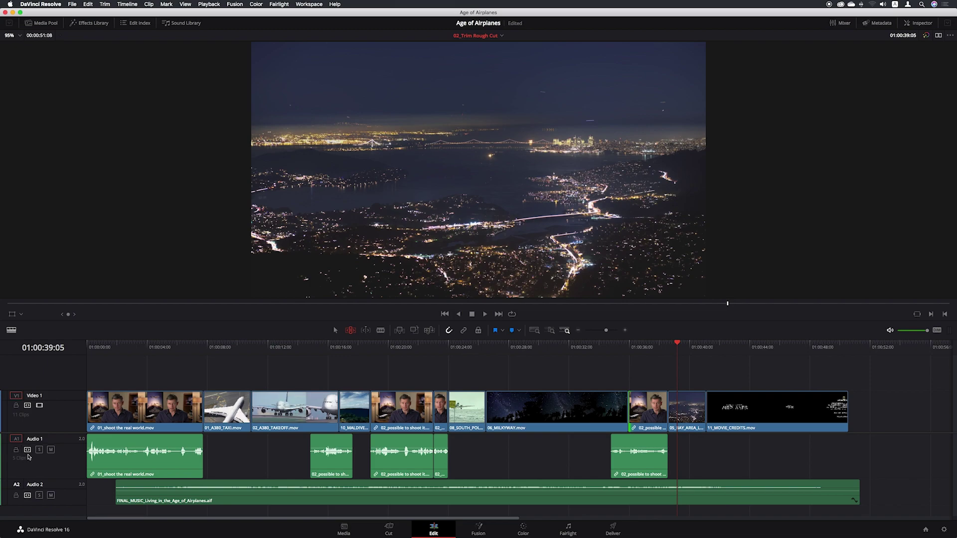
key("super+z")
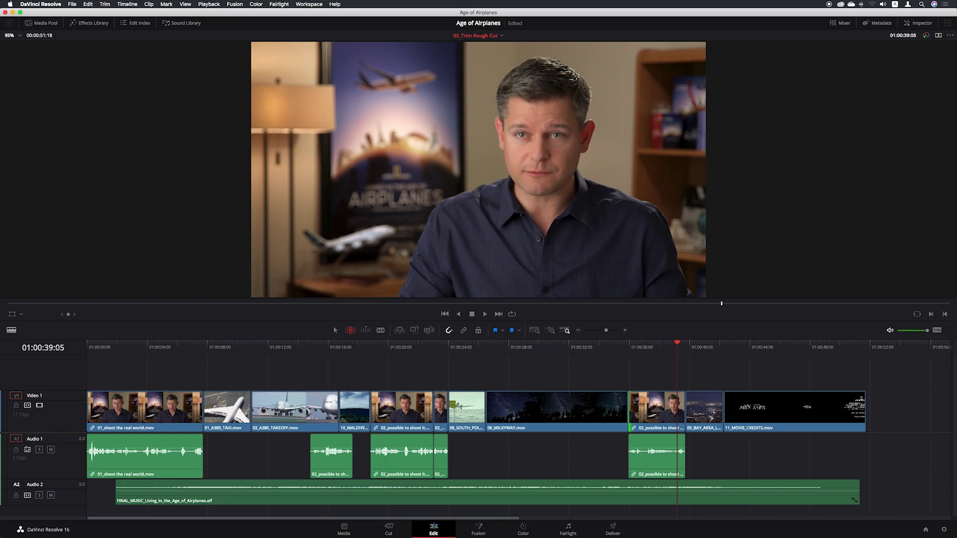
- Disable the Audio 1 Auto Track Selector and try the video-only ripple trim at the end of 06_MILKYWAY.mov, undoing the trim
left_click(27, 450)
left_click_drag(631, 409, 655, 411)
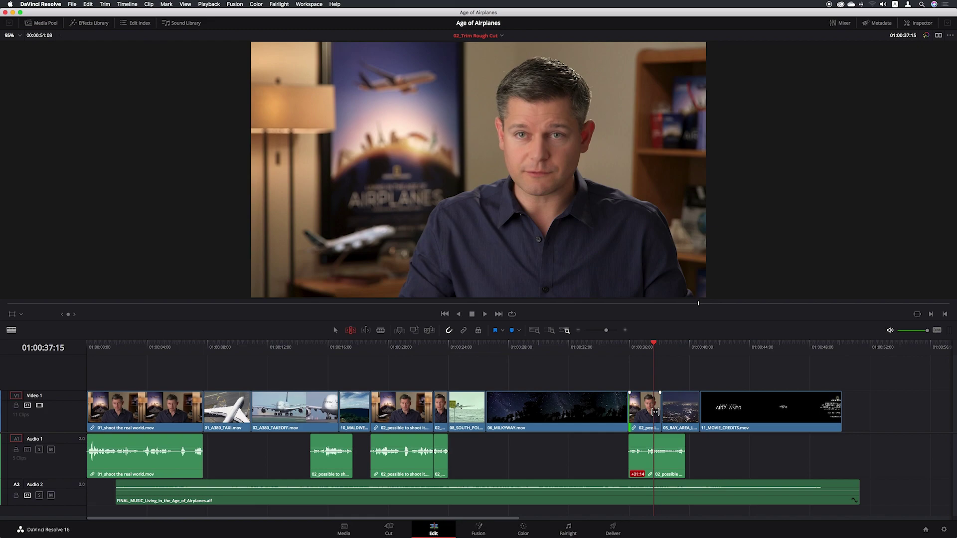
key("super+z")
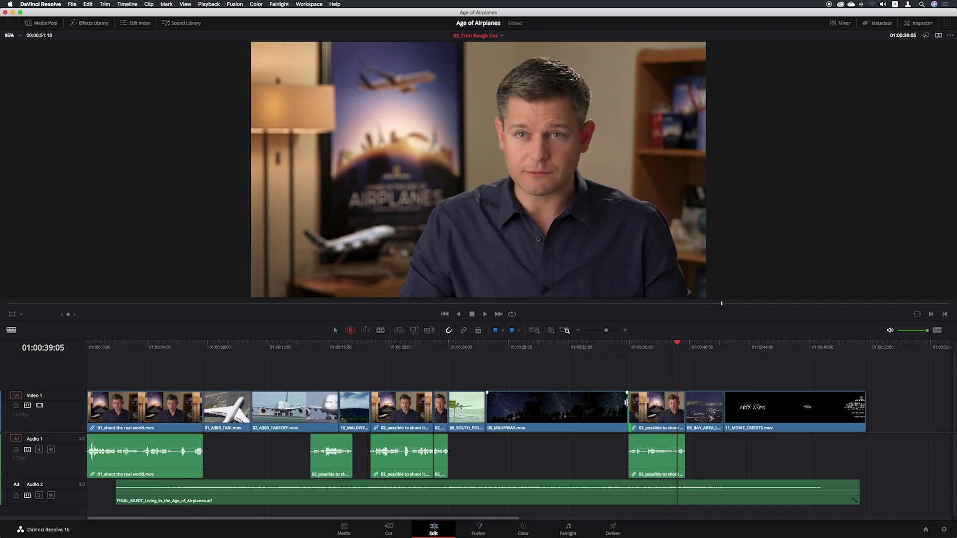
- With the Audio 1 Auto Track Selector on, ripple trim the video start of the clip after 06_MILKYWAY.mov so its audio leads the cut
left_click_drag(631, 409, 646, 410)
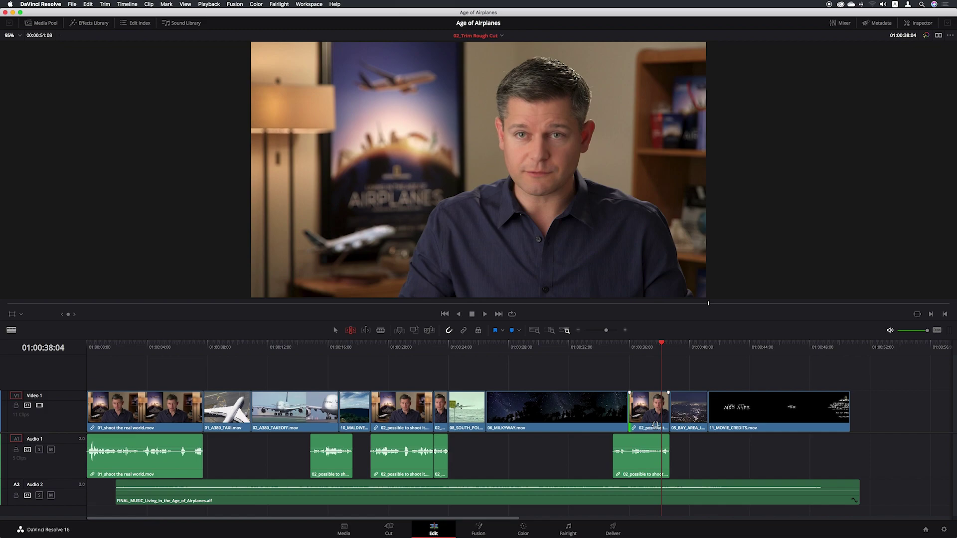
left_click(734, 349)
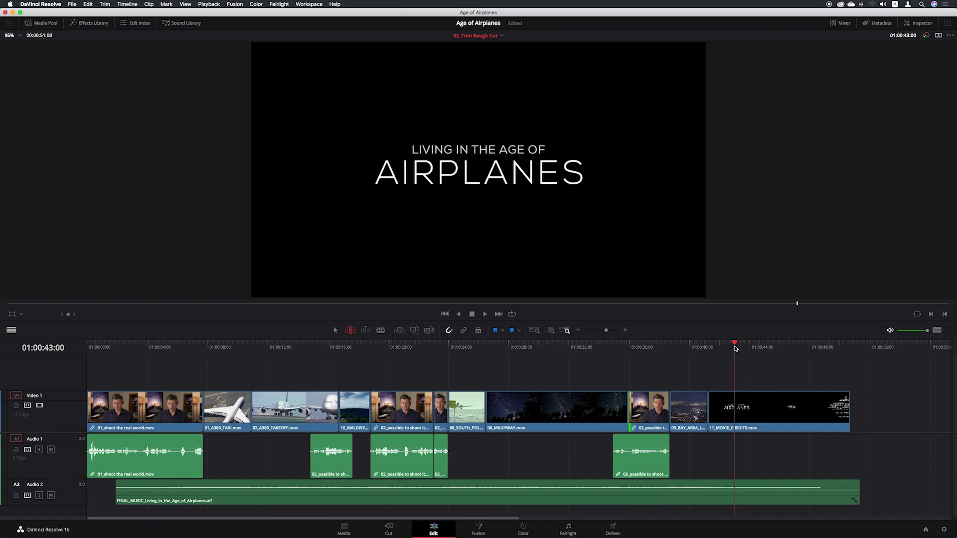
left_click(643, 349)
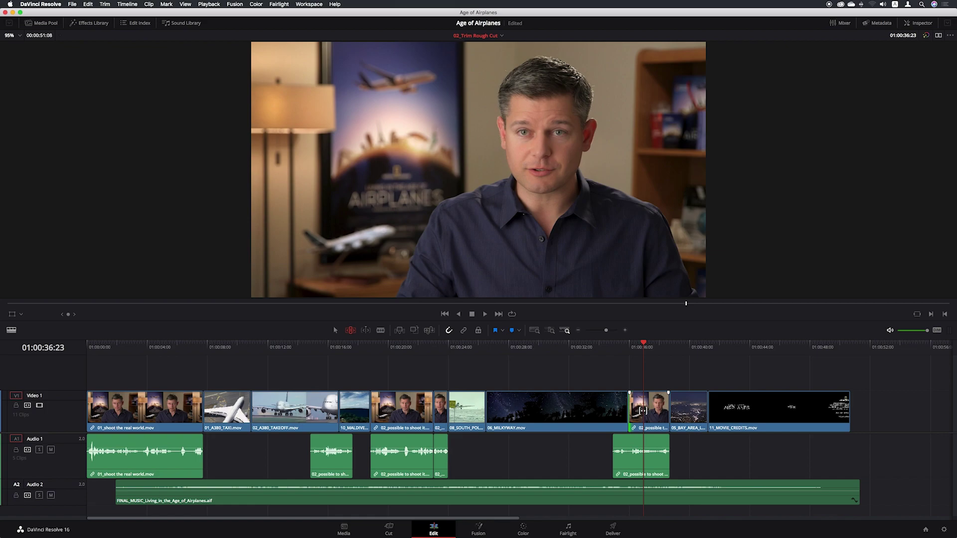
- Ripple trim only the video end of the interview clip before 05_BAY_AREA_LIGHTS.mov, and play across the overlapping audio
left_click(665, 408)
left_click_drag(666, 409, 648, 409)
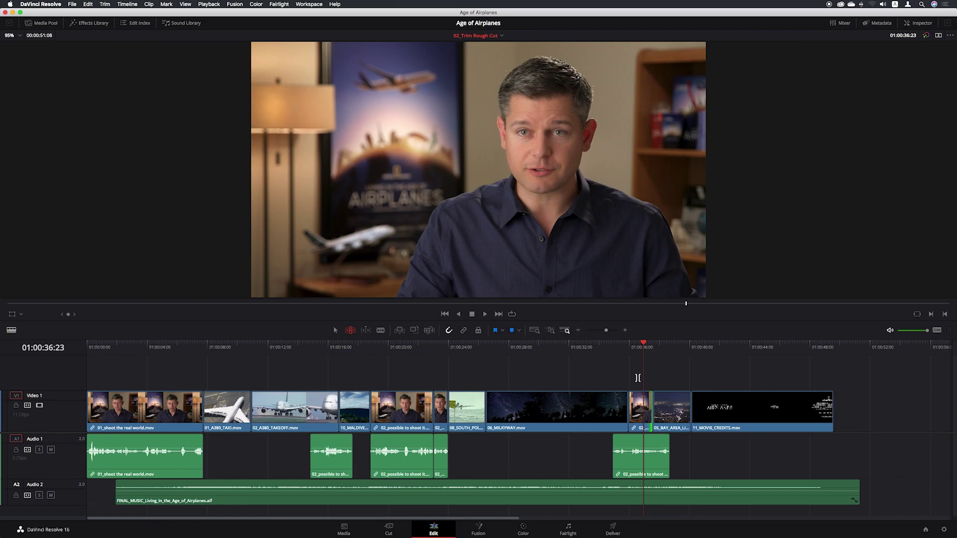
left_click(598, 348)
key("space")
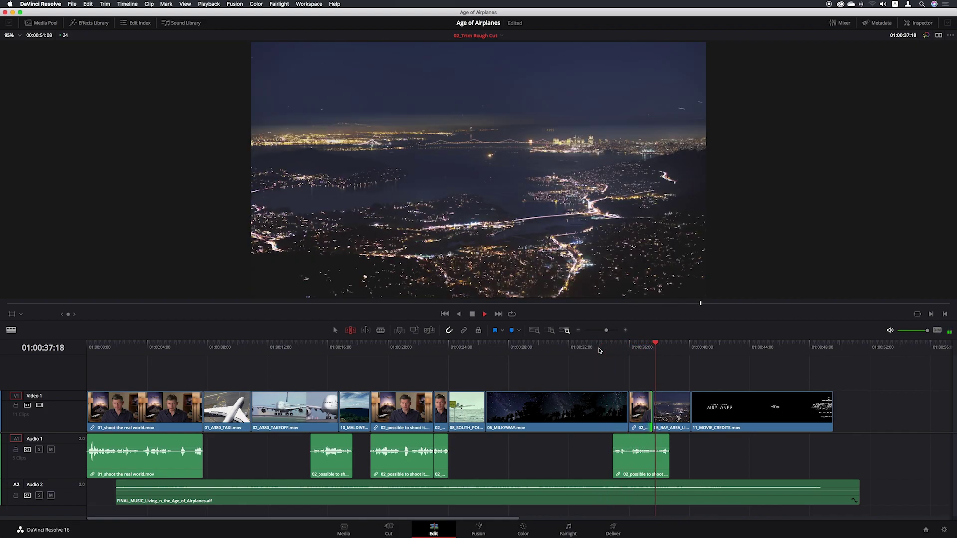
key("space")
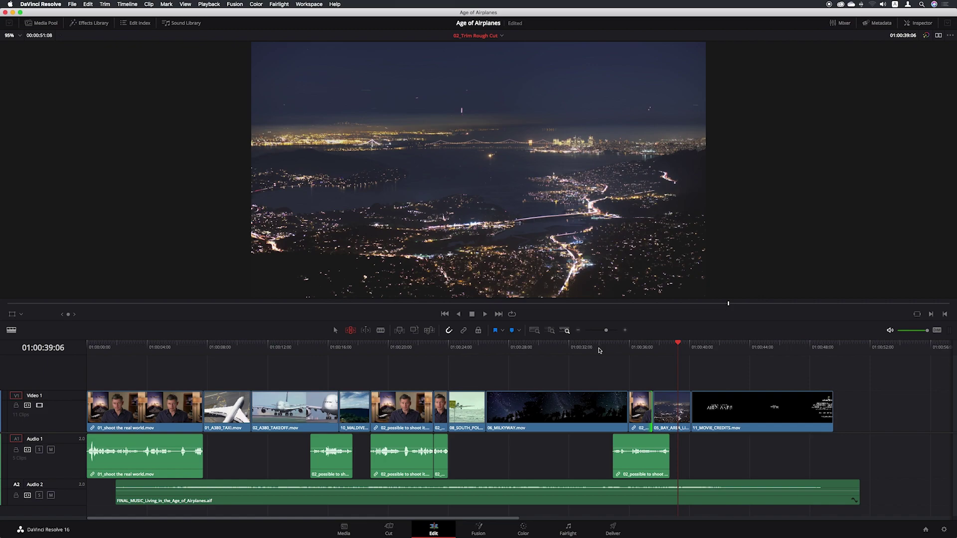
key("super+s")
- Place the playhead at 01:00:13:03 and slip the content of 02_A380_TAKEOFF.mov by about -01:14
left_click(300, 348)
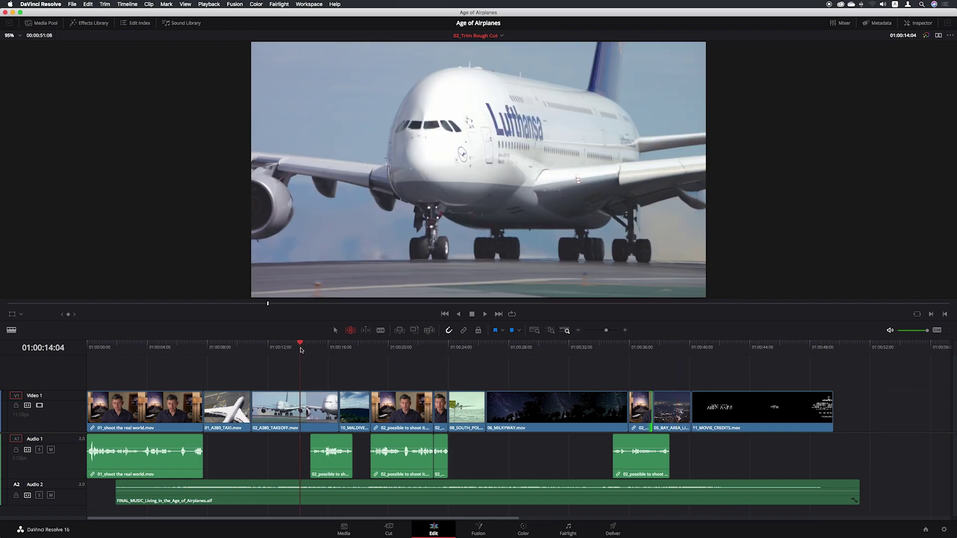
mouse_move(300, 345)
left_mouse_down()
mouse_move(274, 346)
mouse_move(297, 346)
mouse_move(285, 347)
left_mouse_up()
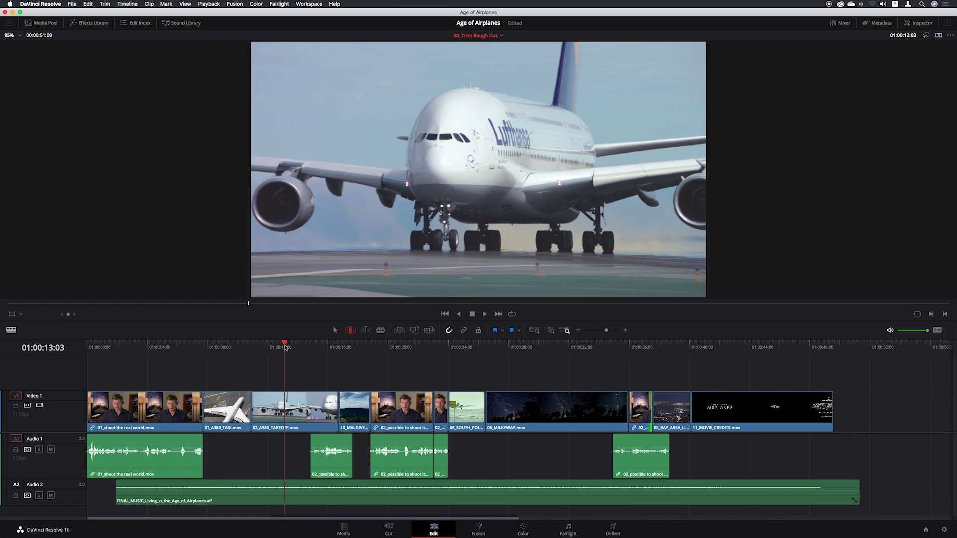
left_click(625, 330)
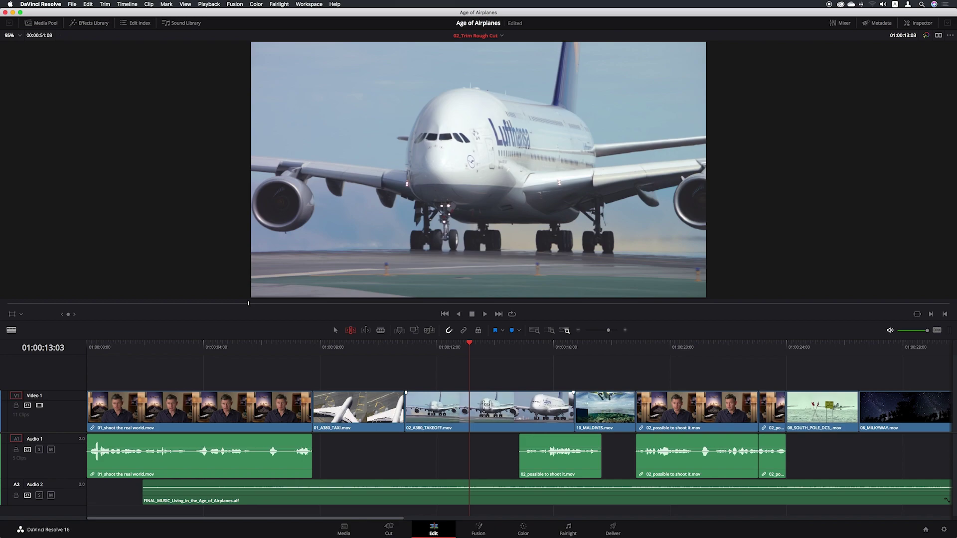
left_click(488, 409)
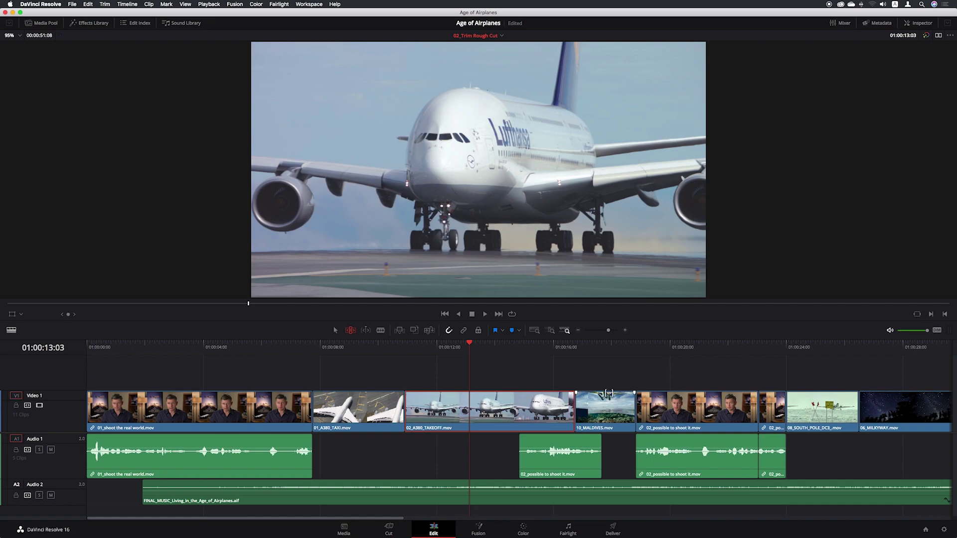
left_click_drag(487, 406, 488, 406)
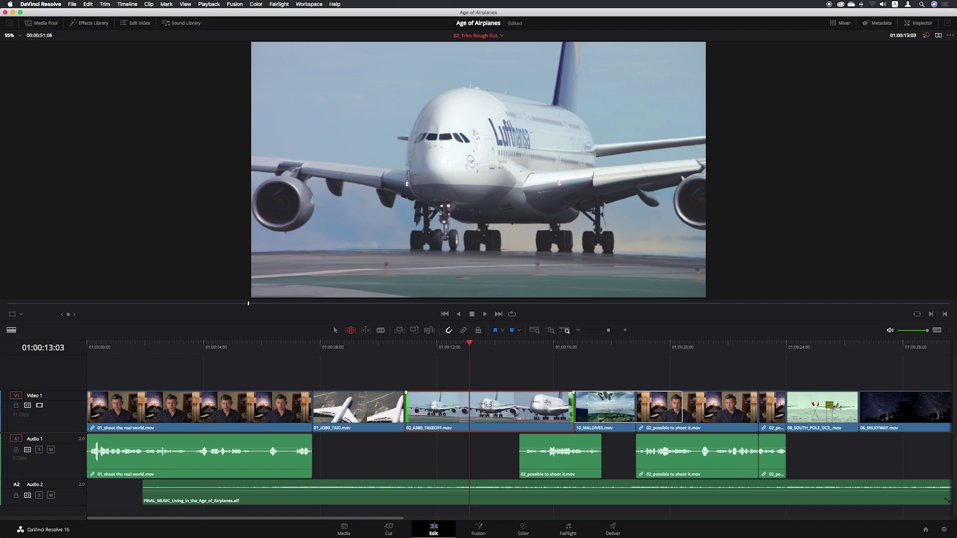
left_click_drag(487, 406, 445, 407)
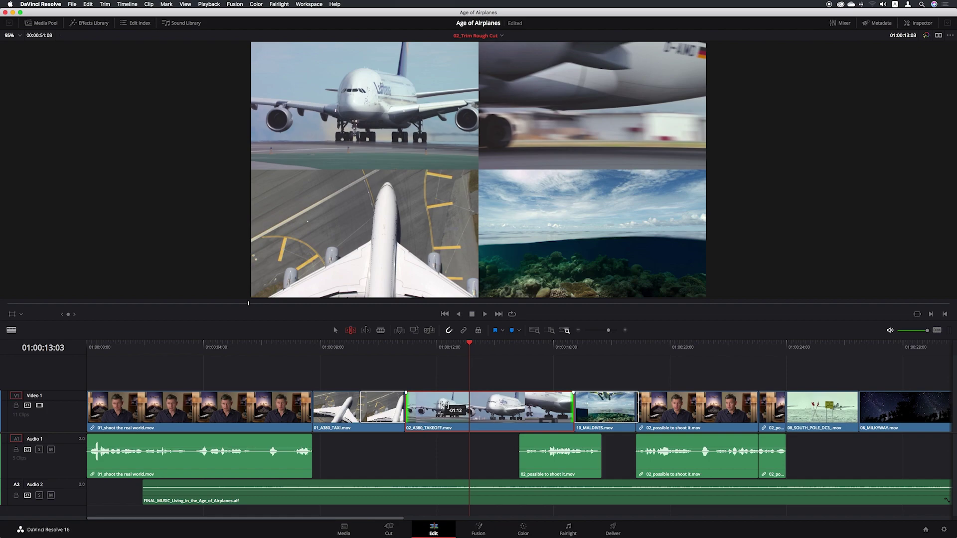
left_click_drag(445, 406, 449, 409)
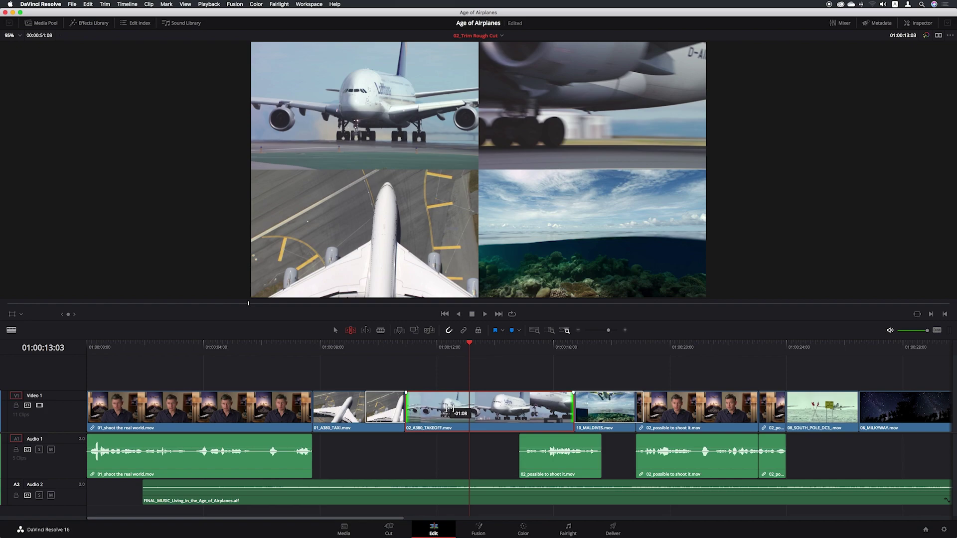
mouse_move(449, 409)
left_mouse_down()
mouse_move(472, 410)
mouse_move(432, 409)
mouse_move(442, 410)
left_mouse_up()
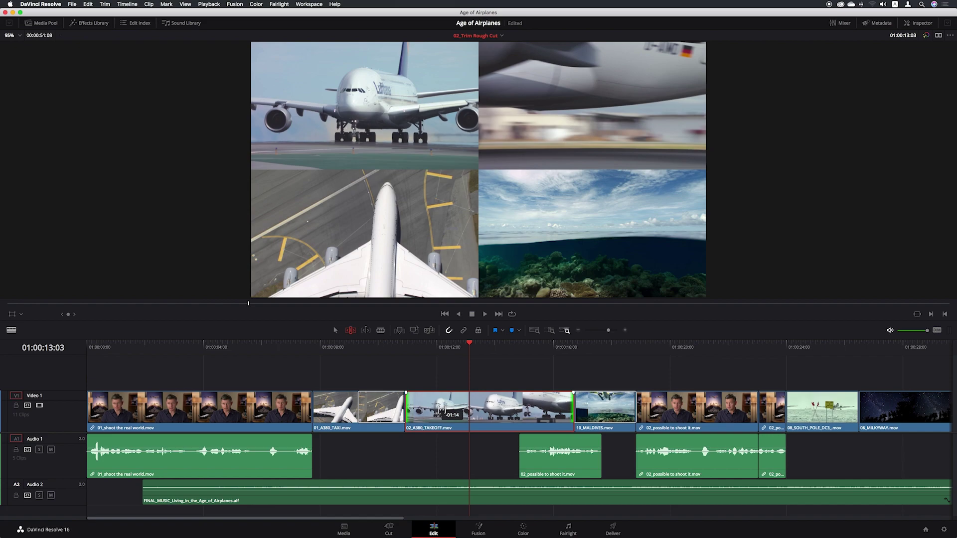
mouse_move(441, 409)
left_mouse_down()
mouse_move(489, 411)
mouse_move(441, 409)
left_mouse_up()
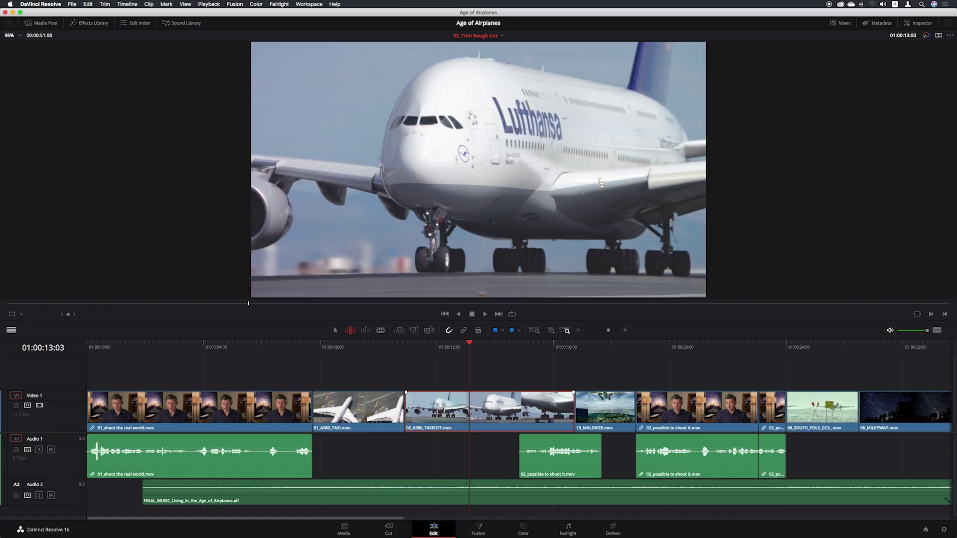
- Play the timeline from 01_A380_TAXI.mov through the slipped takeoff clip, and save the project
scroll(441, 409, "right", 1)
left_click(319, 347)
key("space")
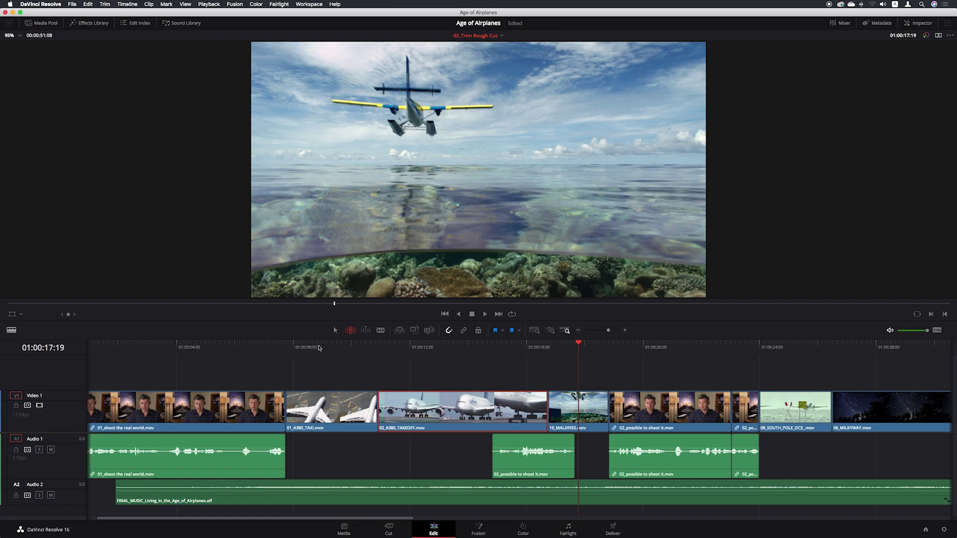
key("super+s")
- Switch to Selection mode and trim the start of 06_MILKYWAY.mov inward, leaving a gap of about 4 seconds after the South Pole clip
left_click(336, 331)
key("super+minus")
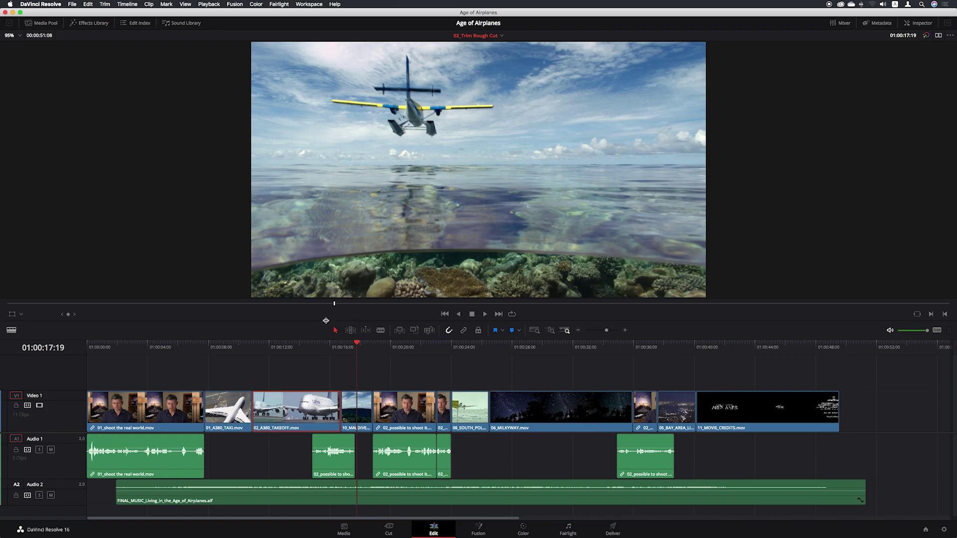
left_click(493, 411)
left_click_drag(493, 411, 551, 413)
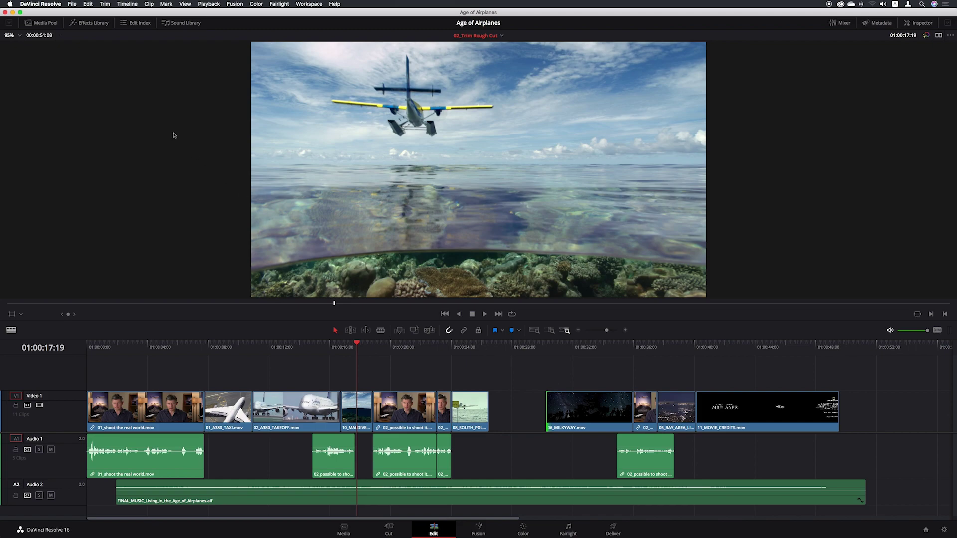
- Show the media pool, preview 07_KENYA.mov from the Rough Cuts bin, and view the remaining 06_MILKYWAY.mov clip up to 01:00:34:02
left_click(49, 24)
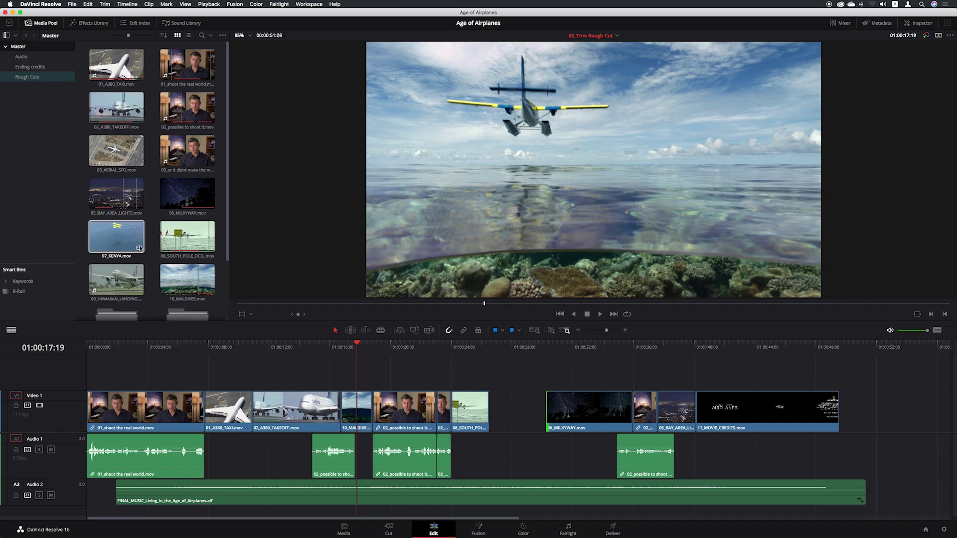
left_click(126, 238)
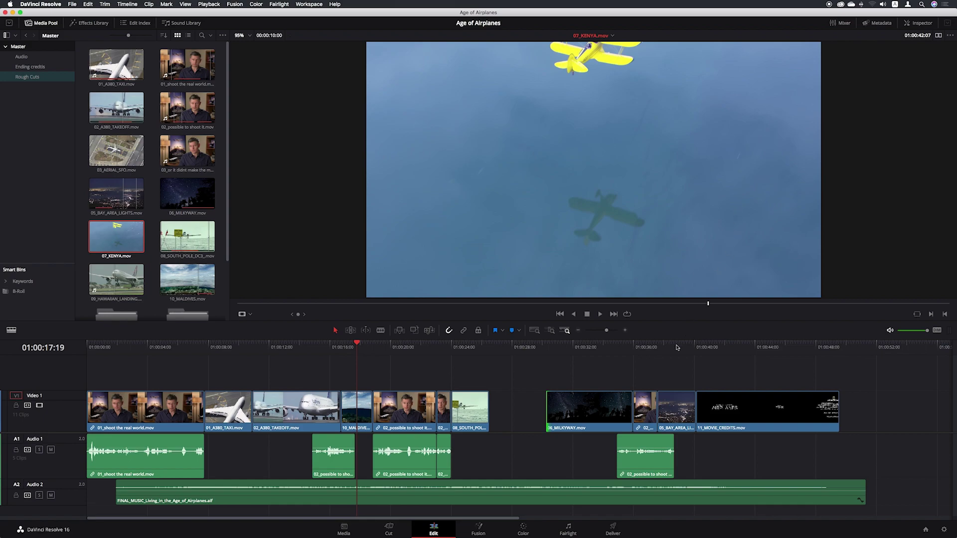
left_click(598, 345)
left_click(580, 347)
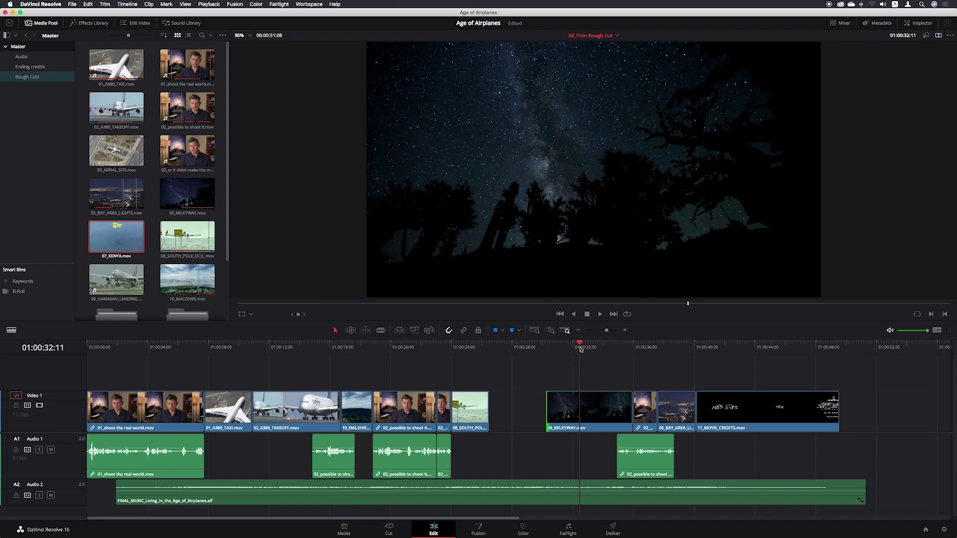
left_click(604, 348)
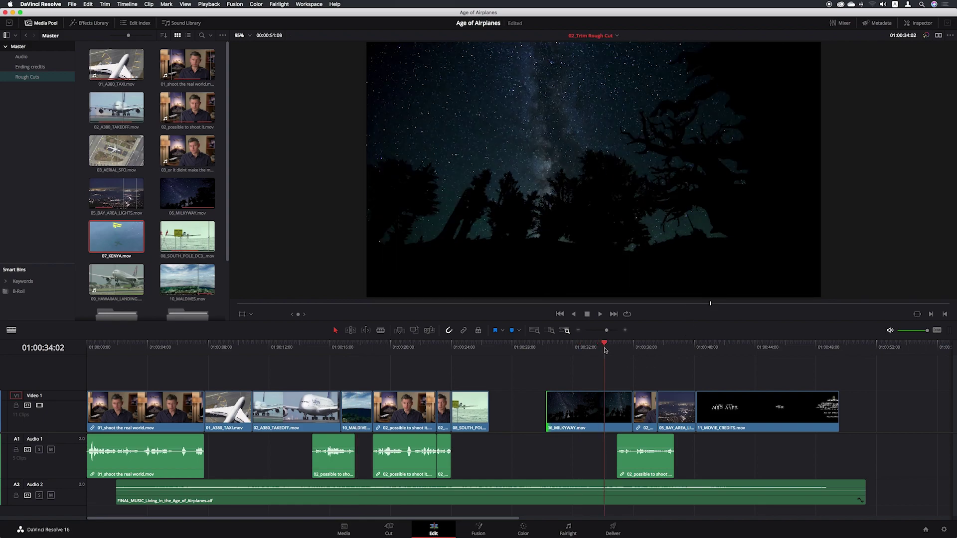
- Reopen 07_KENYA.mov in the viewer and mark its In point at 01:00:40:14, as the plane enters the frame
left_click(126, 236)
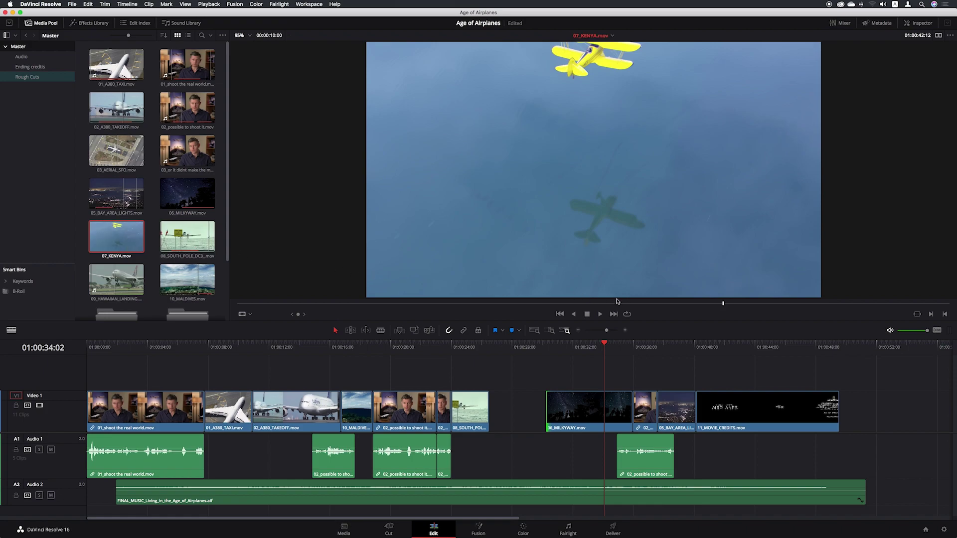
mouse_move(594, 305)
left_mouse_down()
mouse_move(546, 305)
mouse_move(601, 307)
mouse_move(571, 306)
mouse_move(586, 306)
left_mouse_up()
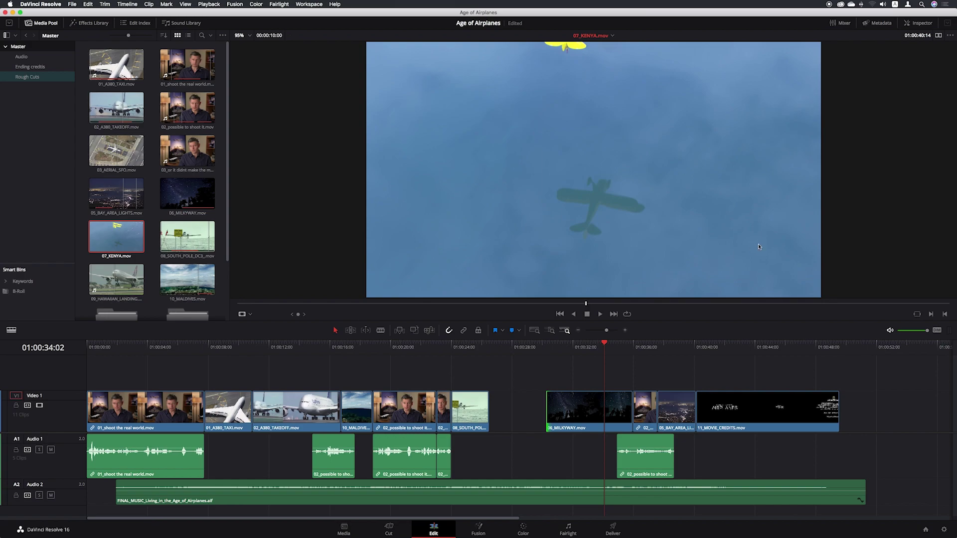
left_click(930, 315)
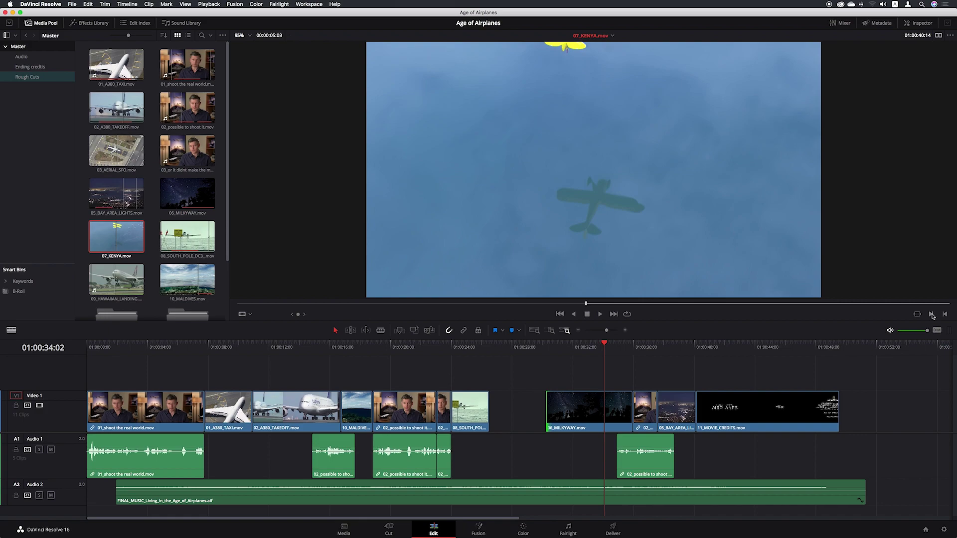
- Place the playhead in the timeline gap at 01:00:28:05, save the project, and try marking the gap's range, undoing the mark
left_click(516, 347)
key("super+s")
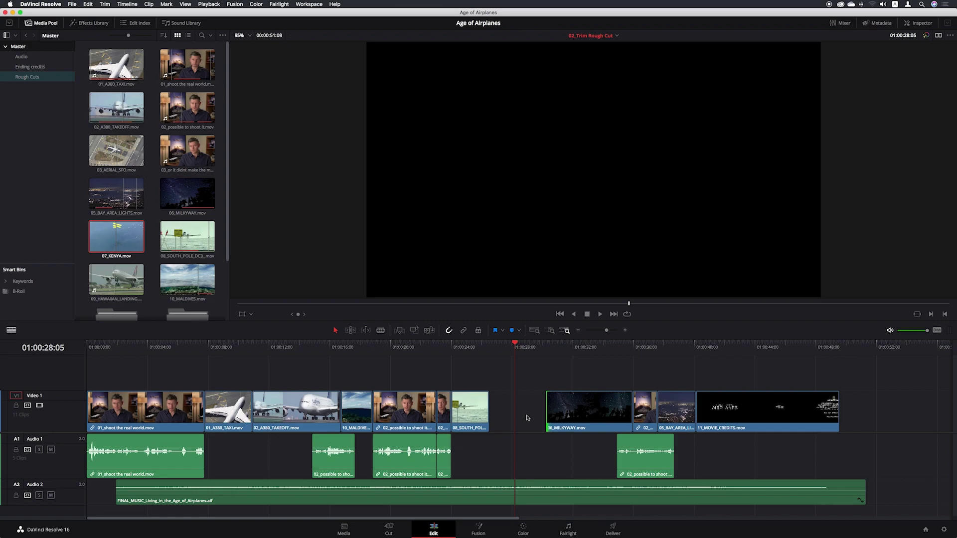
key("x")
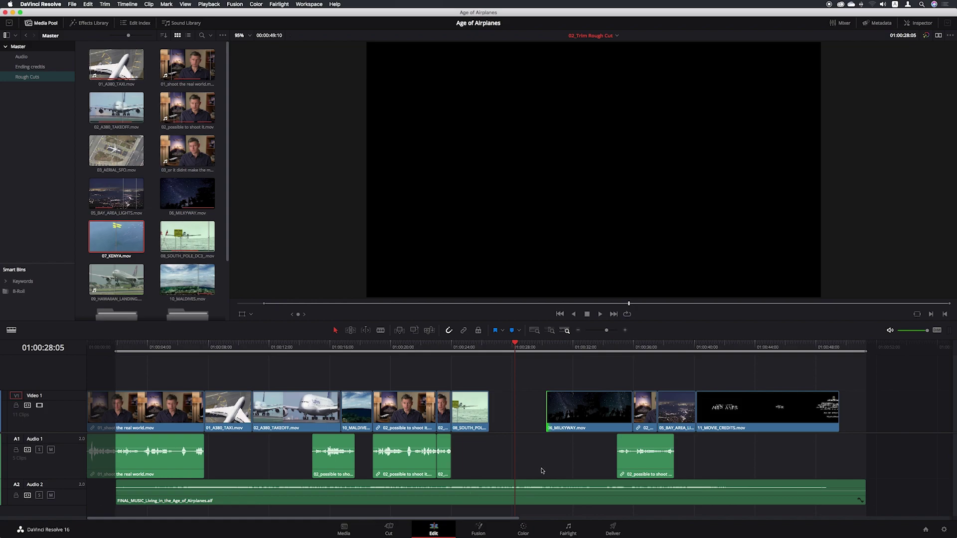
key("super+z")
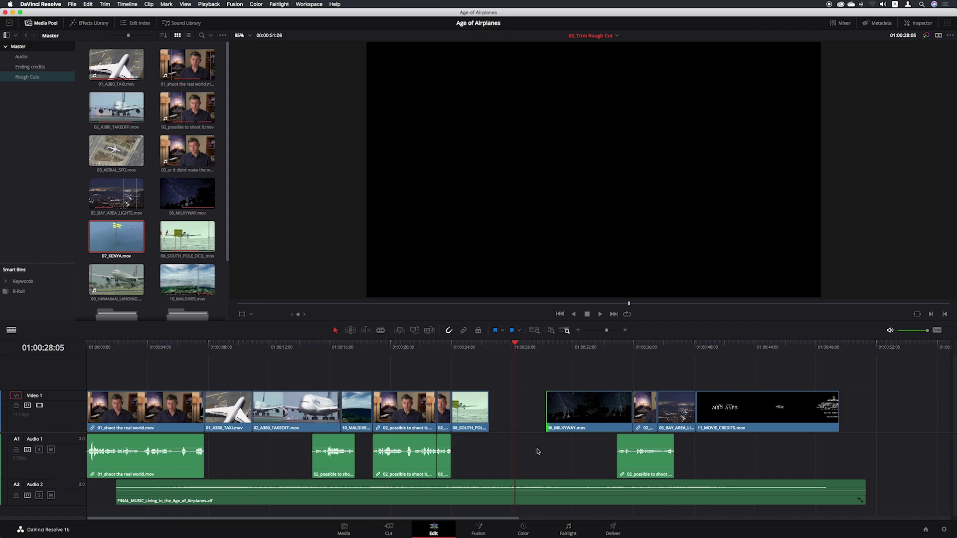
- With Audio 2 excluded from auto track selection, mark the gap's range and overwrite it with 07_KENYA.mov
key("x")
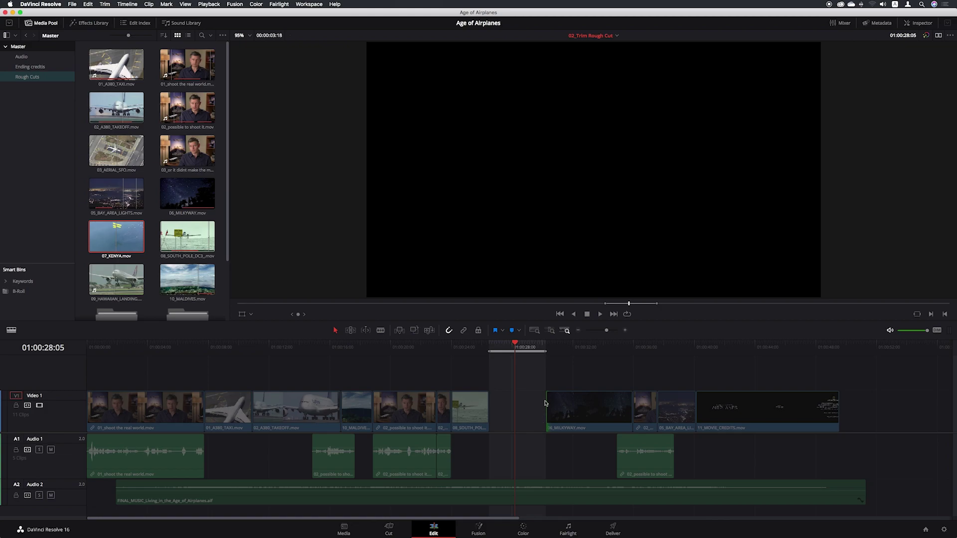
double_click(129, 237)
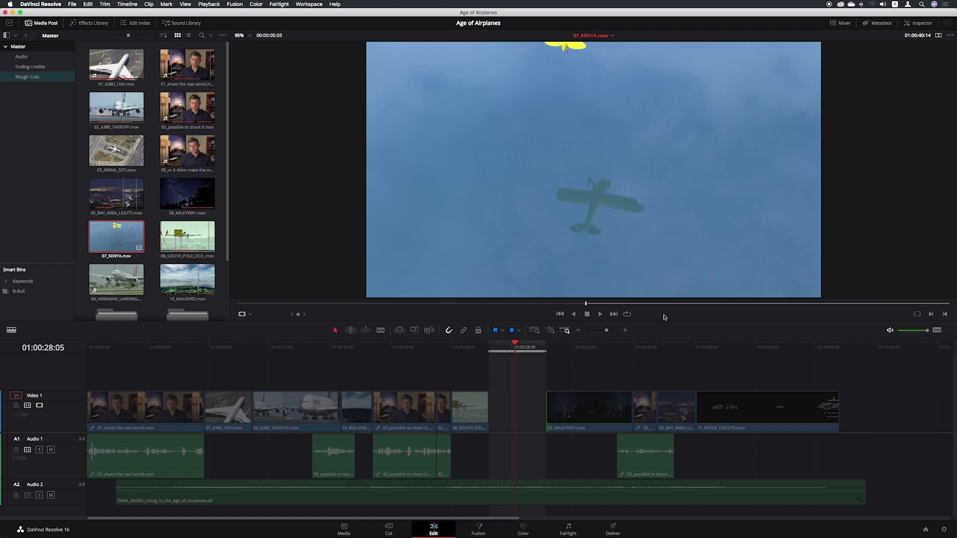
left_click(416, 333)
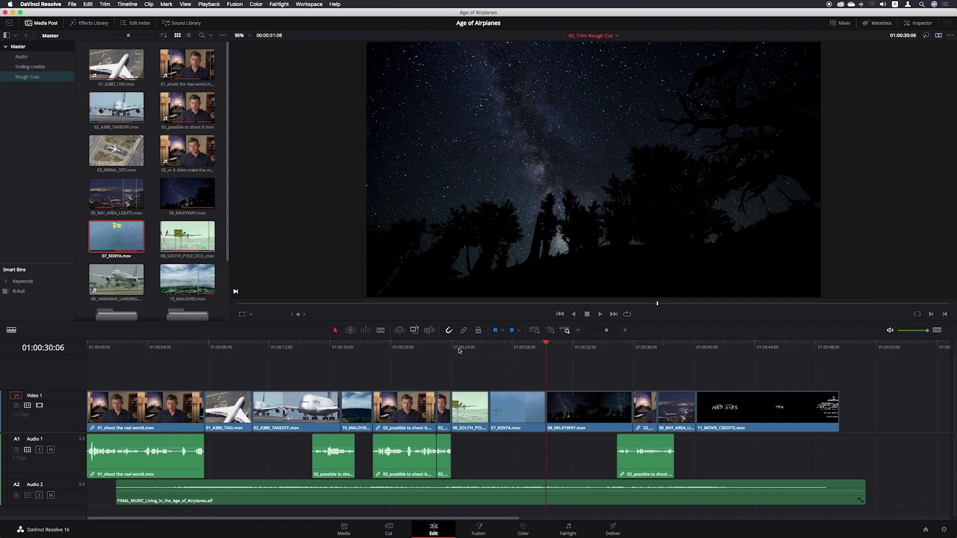
- Play the timeline from just before 08_SOUTH_POLE through 07_KENYA.mov into 06_MILKYWAY.mov, and return the playhead to the Kenya clip's start at 01:00:26:12
left_click(436, 349)
key("space")
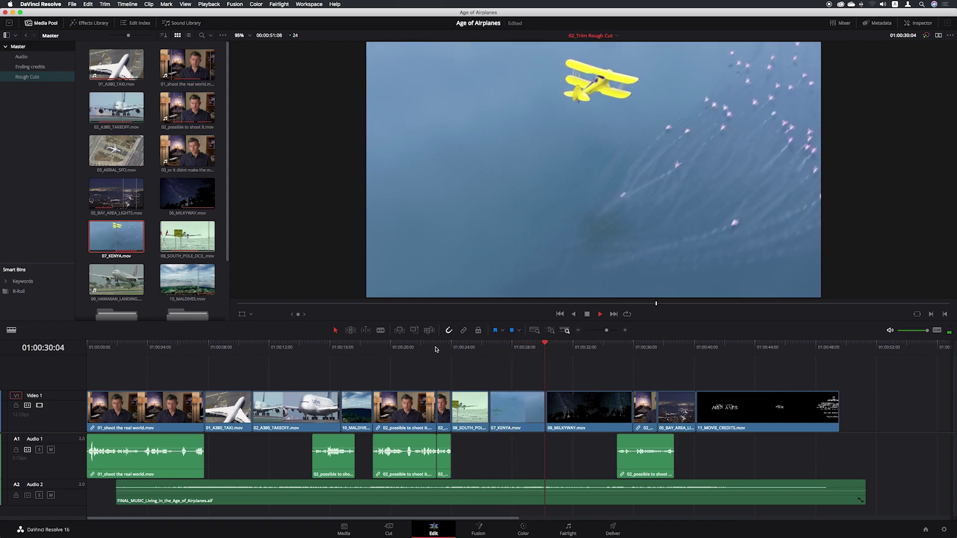
key("space")
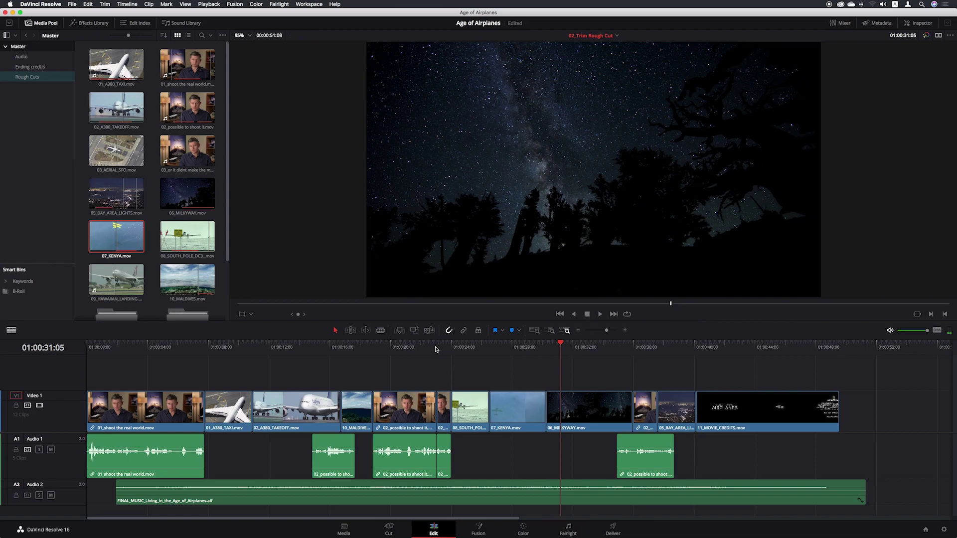
left_click(490, 347)
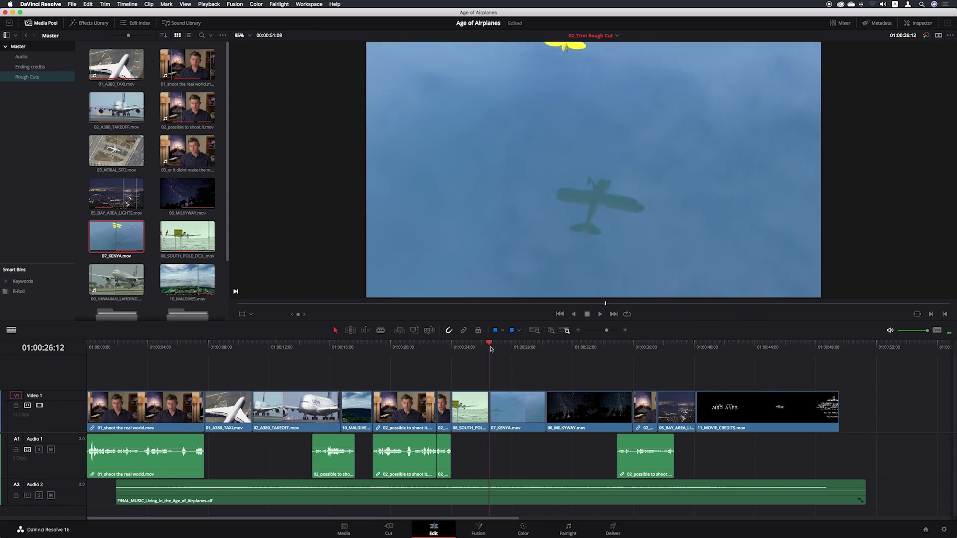